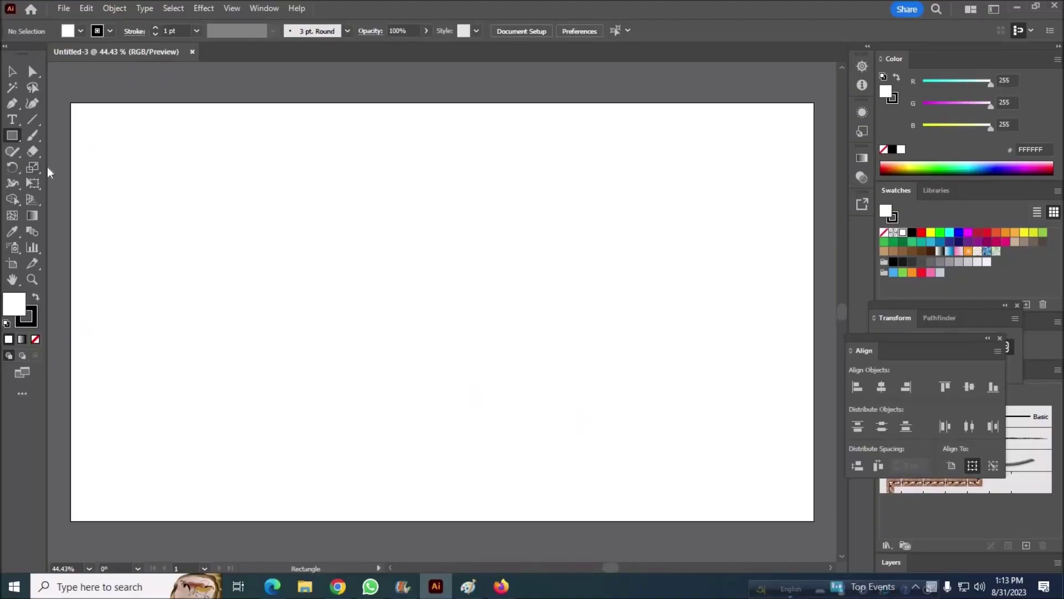
# Step: Draw a no-fill square, copy it into a 2×2 grid and rotate the grid 45° into a diamond
pyautogui.press('/')
pyautogui.moveTo(299, 227); pyautogui.dragTo(352, 277)
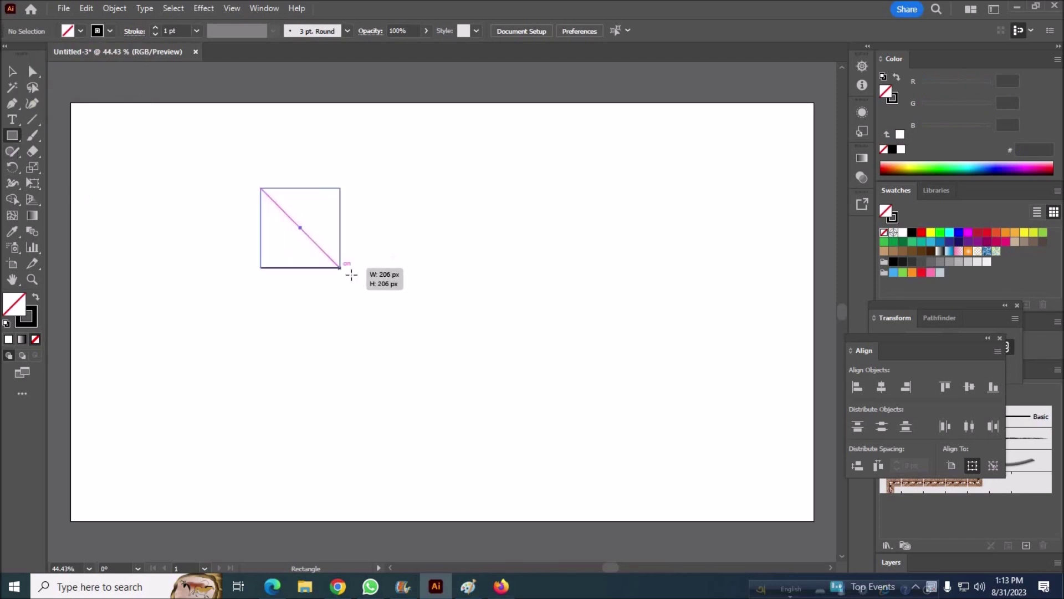
pyautogui.press('v')
pyautogui.moveTo(351, 230)
pyautogui.mouseDown()
pyautogui.moveTo(380, 282)
pyautogui.moveTo(485, 307)
pyautogui.mouseUp()
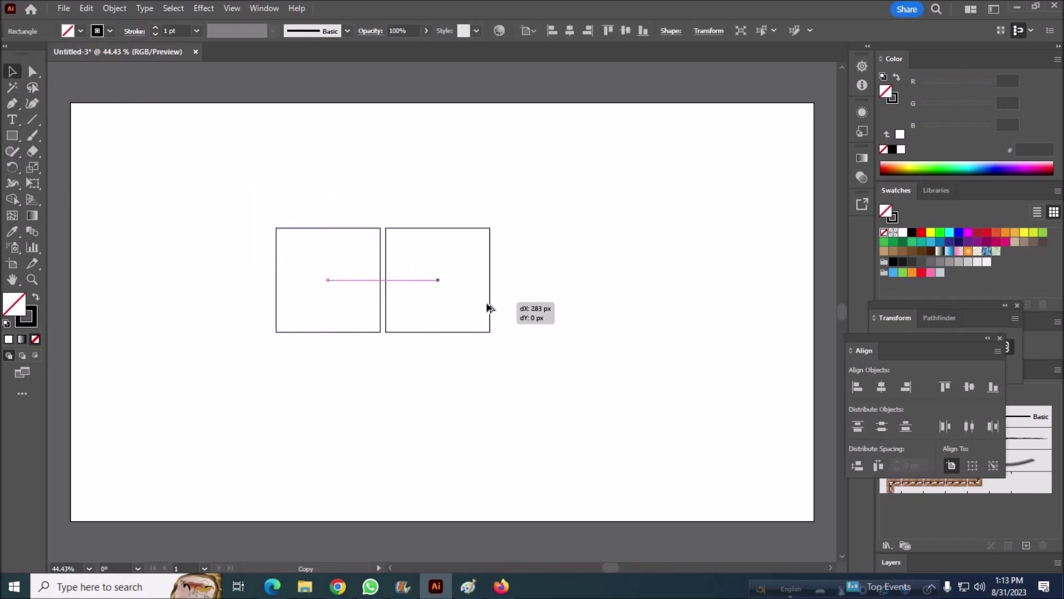
pyautogui.hotkey('ctrl', 'a')
pyautogui.moveTo(379, 318); pyautogui.dragTo(377, 423)
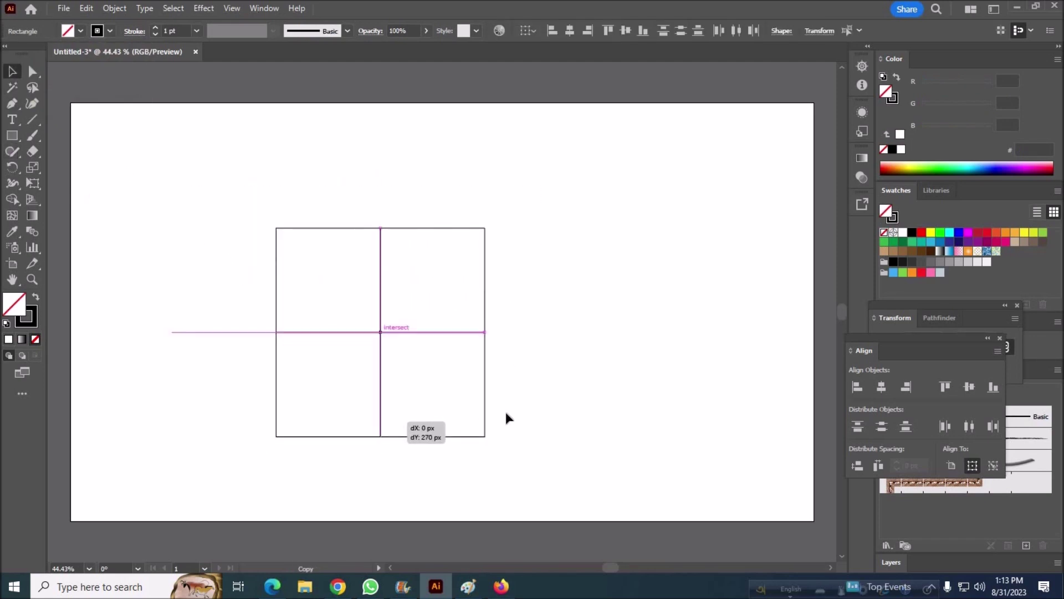
pyautogui.hotkey('ctrl', 'a')
pyautogui.moveTo(494, 211)
pyautogui.mouseDown()
pyautogui.moveTo(474, 285)
pyautogui.moveTo(518, 247)
pyautogui.mouseUp()
# Step: Draw three horizontal lines across the diamond's upper intersections, middle and lower intersections
pyautogui.click(32, 119)
pyautogui.hotkey('ctrl', 'shift', 'a')
pyautogui.moveTo(310, 211); pyautogui.dragTo(647, 211)
pyautogui.moveTo(238, 285); pyautogui.dragTo(667, 285)
pyautogui.moveTo(284, 359); pyautogui.dragTo(737, 359)
# Step: Trim away the top triangle and stray line ends with Shape Builder
pyautogui.press('v')
pyautogui.hotkey('ctrl', 'a')
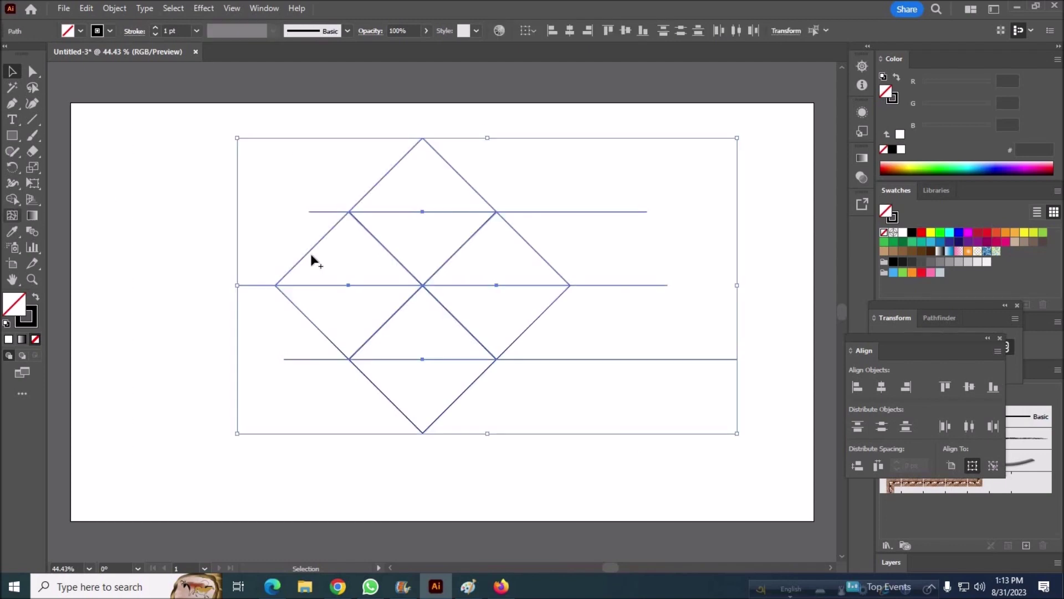
pyautogui.hotkey('shift', 'm')
pyautogui.keyDown('alt'); pyautogui.click(423, 178); pyautogui.keyUp('alt')
pyautogui.moveTo(591, 196); pyautogui.dragTo(593, 197)
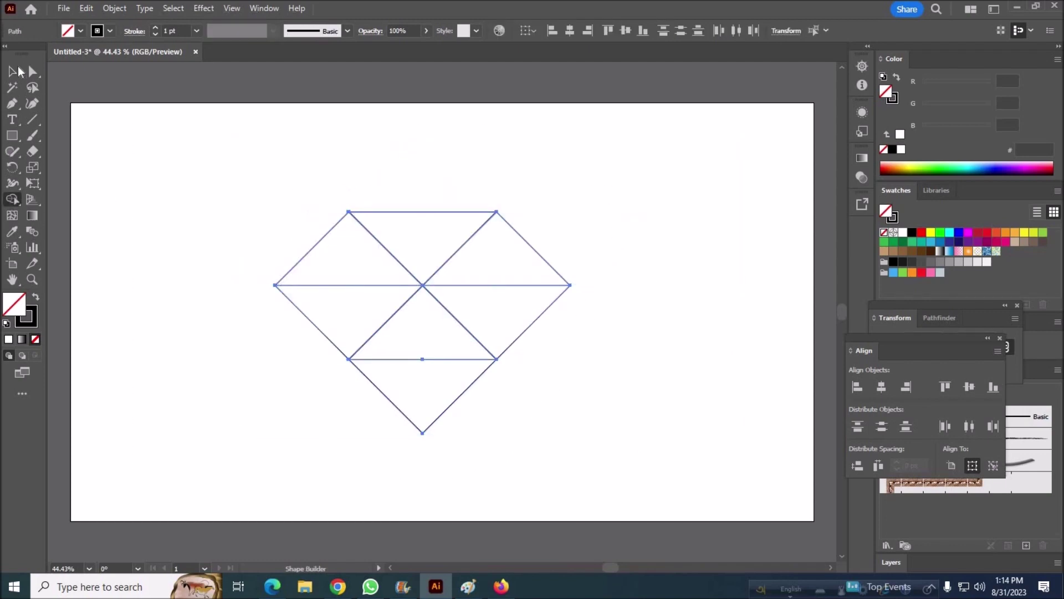
# Step: Draw a diagonal facet line in the top band and place a mirrored copy crossing it
pyautogui.press('v')
pyautogui.click(206, 339)
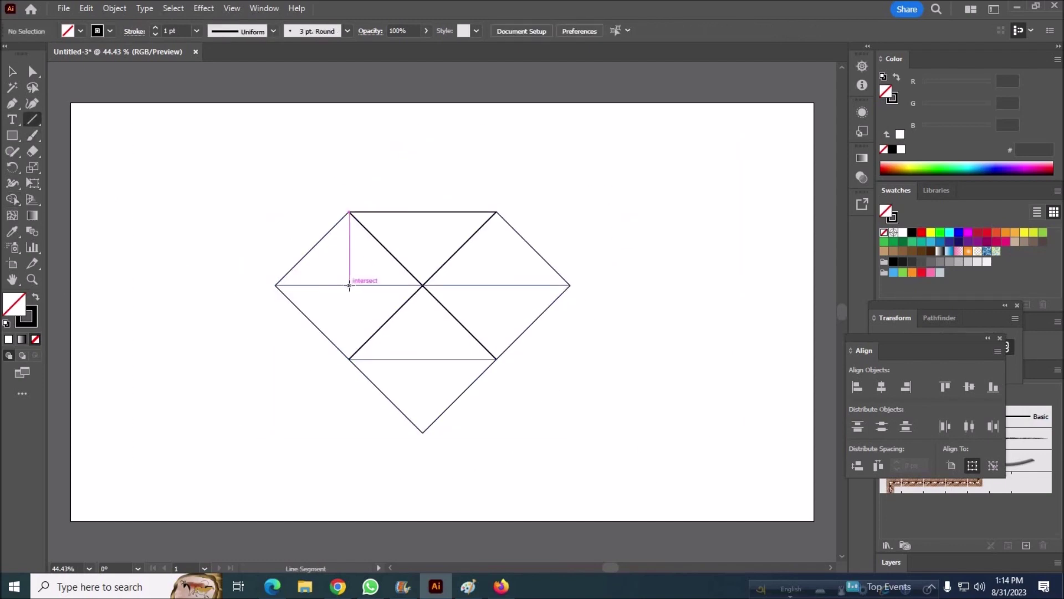
pyautogui.moveTo(349, 284)
pyautogui.mouseDown()
pyautogui.moveTo(420, 211)
pyautogui.moveTo(440, 228)
pyautogui.mouseUp()
pyautogui.click(12, 71)
pyautogui.rightClick(399, 515)
pyautogui.click(575, 421)
pyautogui.click(563, 496)
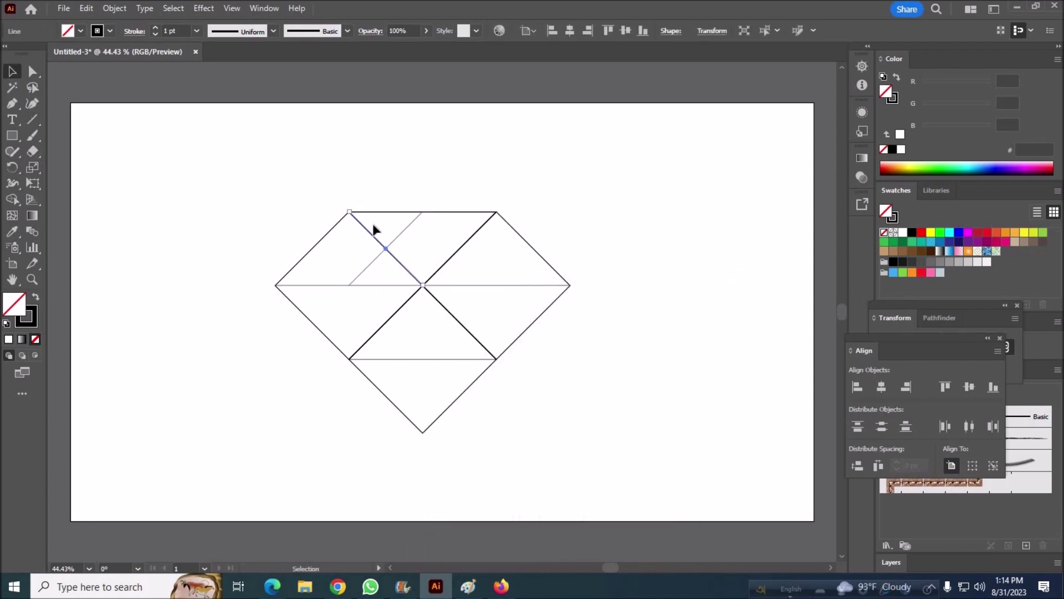
pyautogui.moveTo(435, 224); pyautogui.dragTo(441, 228)
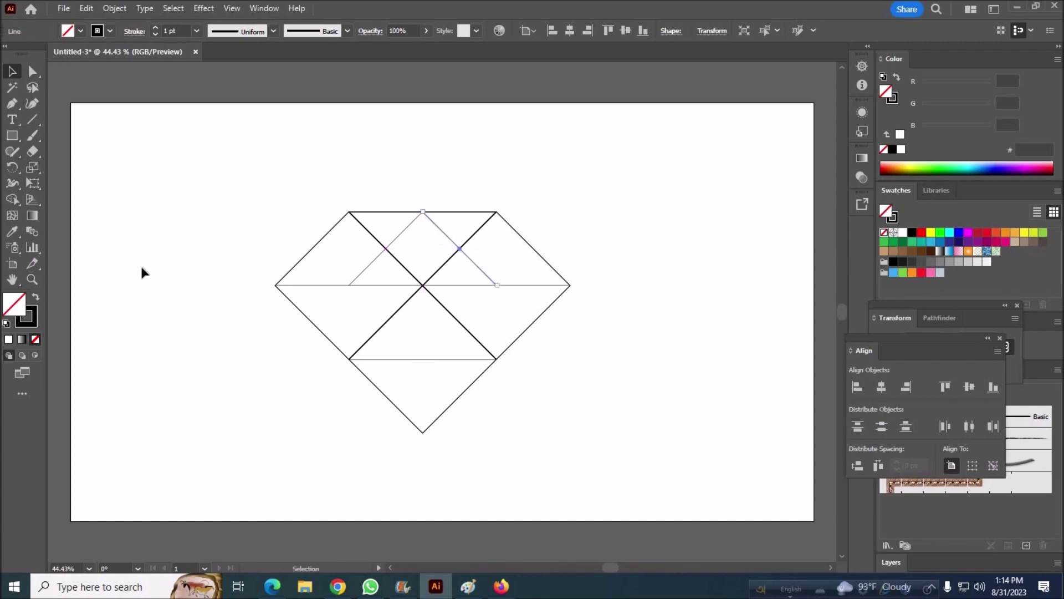
pyautogui.click(192, 246)
# Step: Draw a slanted facet line from the left point to the bottom tip, then zoom in
pyautogui.moveTo(350, 286); pyautogui.dragTo(422, 432)
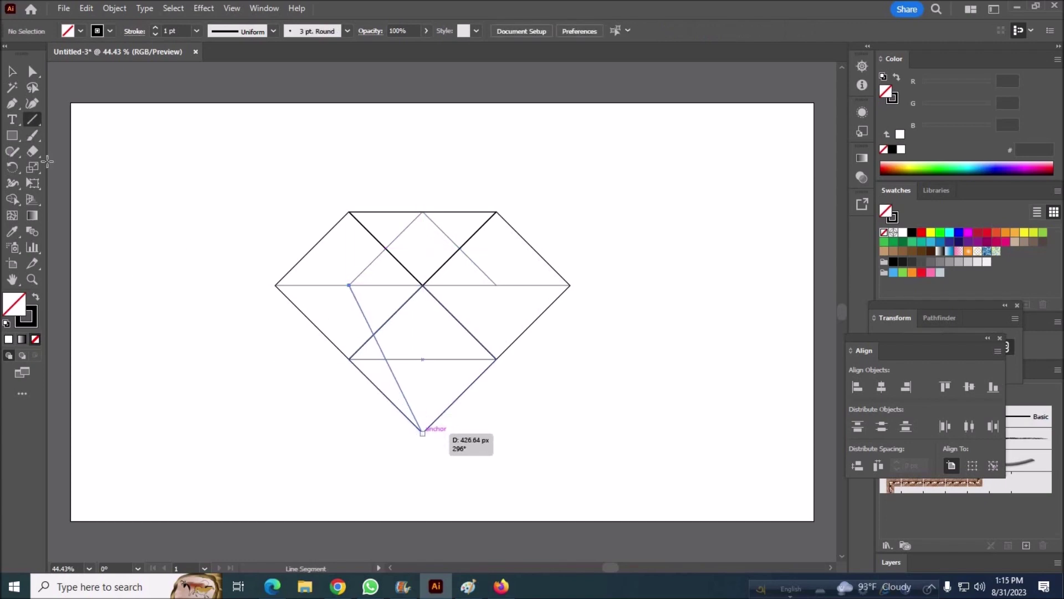
pyautogui.press('v')
pyautogui.hotkey('ctrl', 'a')
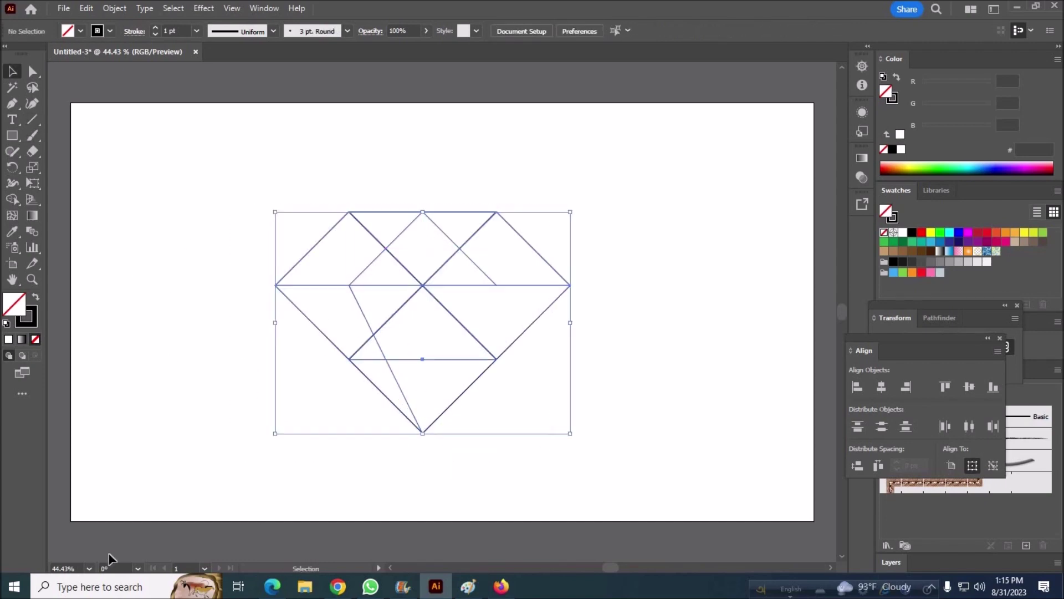
pyautogui.hotkey('ctrl', '=')
pyautogui.hotkey('ctrl', '=')
pyautogui.hotkey('ctrl', '=')
pyautogui.click(233, 267)
pyautogui.rightClick(234, 268)
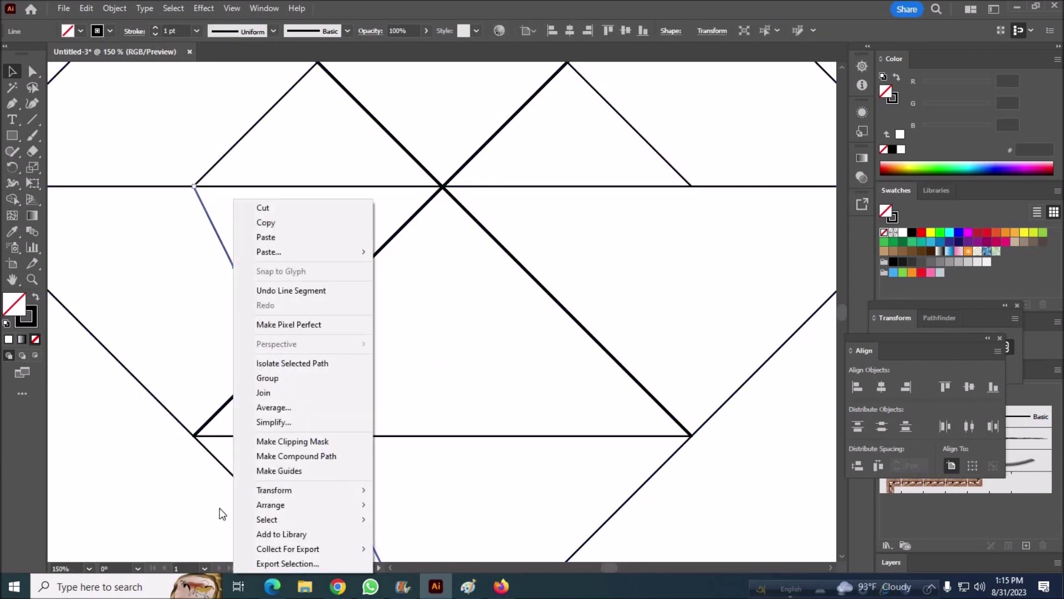
# Step: Reflect a copy of the lower facet line and drag it to the right side
pyautogui.click(410, 422)
pyautogui.click(561, 498)
pyautogui.moveTo(338, 396); pyautogui.dragTo(580, 402)
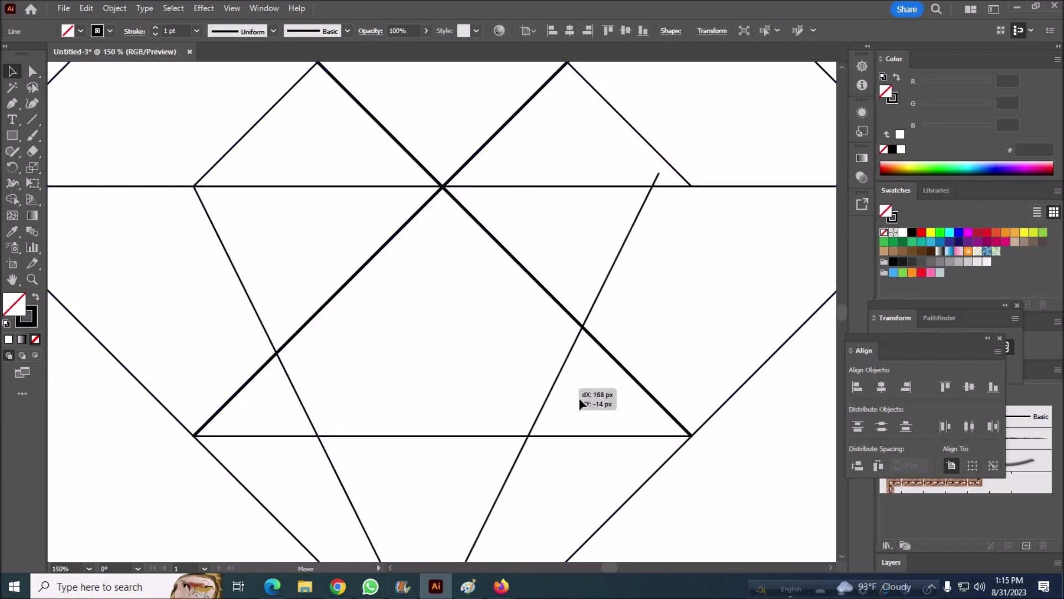
pyautogui.scroll(-4, 579, 421)
pyautogui.click(580, 441)
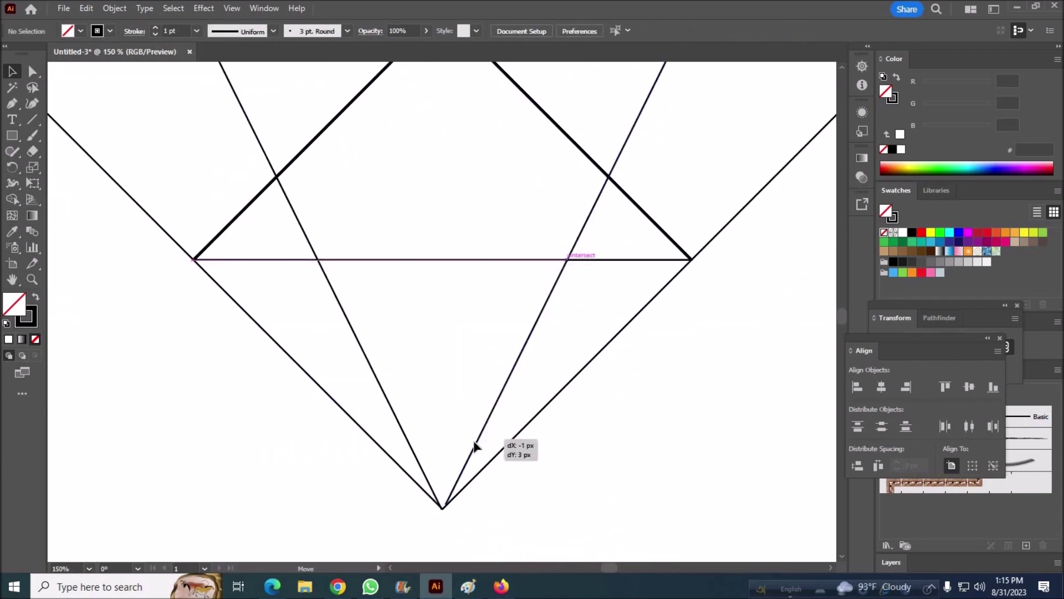
# Step: Scroll around the diamond and check the right diagonal facet line
pyautogui.scroll(3, 703, 266)
pyautogui.scroll(-2, 662, 502)
pyautogui.scroll(-2, 696, 295)
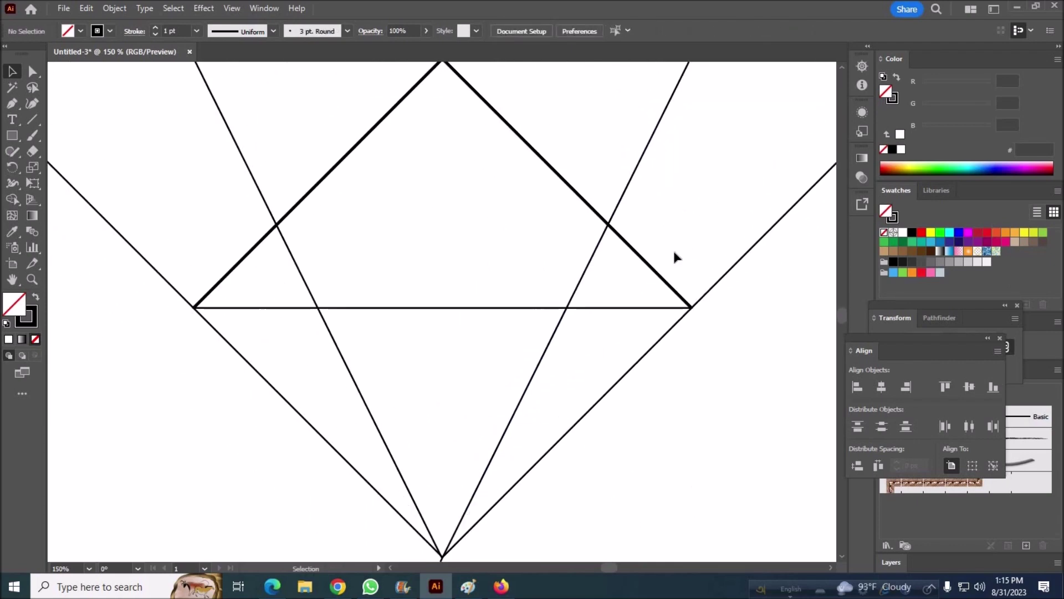
pyautogui.scroll(3, 696, 294)
pyautogui.moveTo(664, 226); pyautogui.dragTo(724, 268)
pyautogui.scroll(-4, 725, 272)
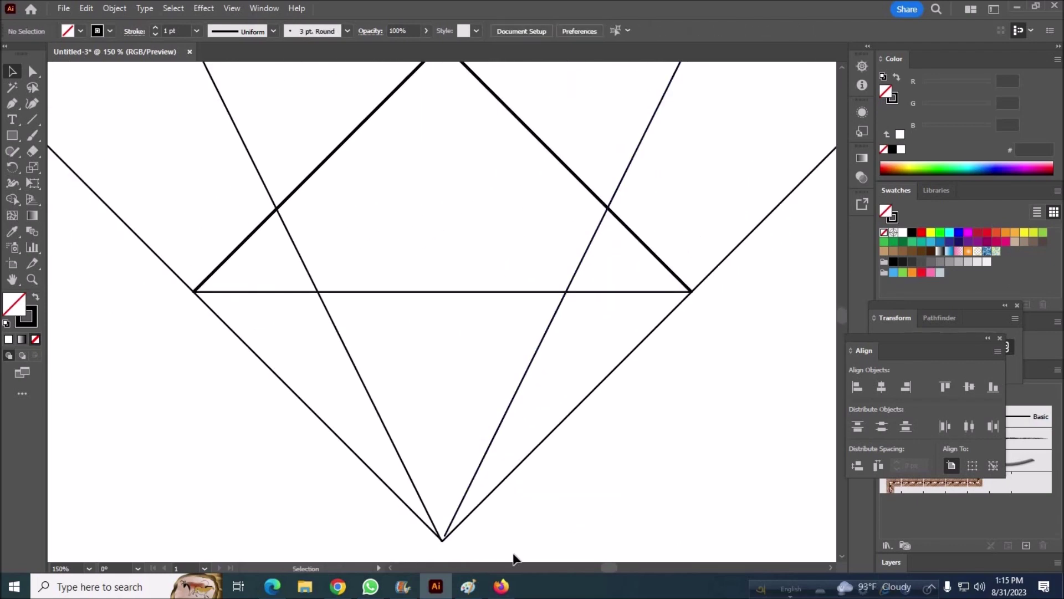
pyautogui.scroll(2, 653, 190)
pyautogui.scroll(-2, 690, 464)
pyautogui.scroll(3, 690, 464)
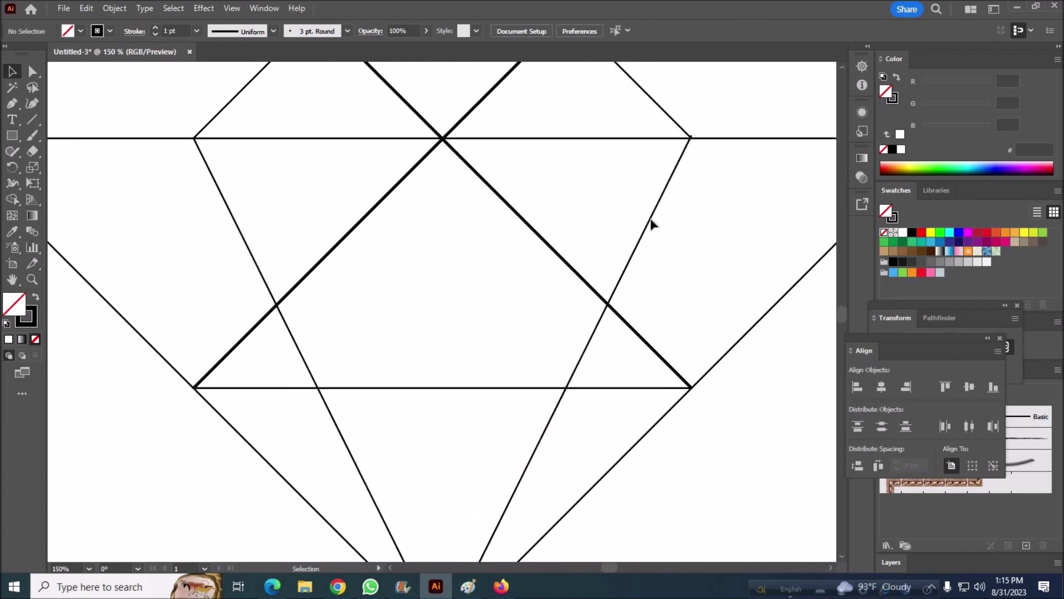
pyautogui.click(648, 226)
pyautogui.click(748, 202)
pyautogui.scroll(-4, 715, 449)
# Step: Set the zoom to 50% and marquee-select all the diamond paths
pyautogui.click(89, 568)
pyautogui.click(111, 355)
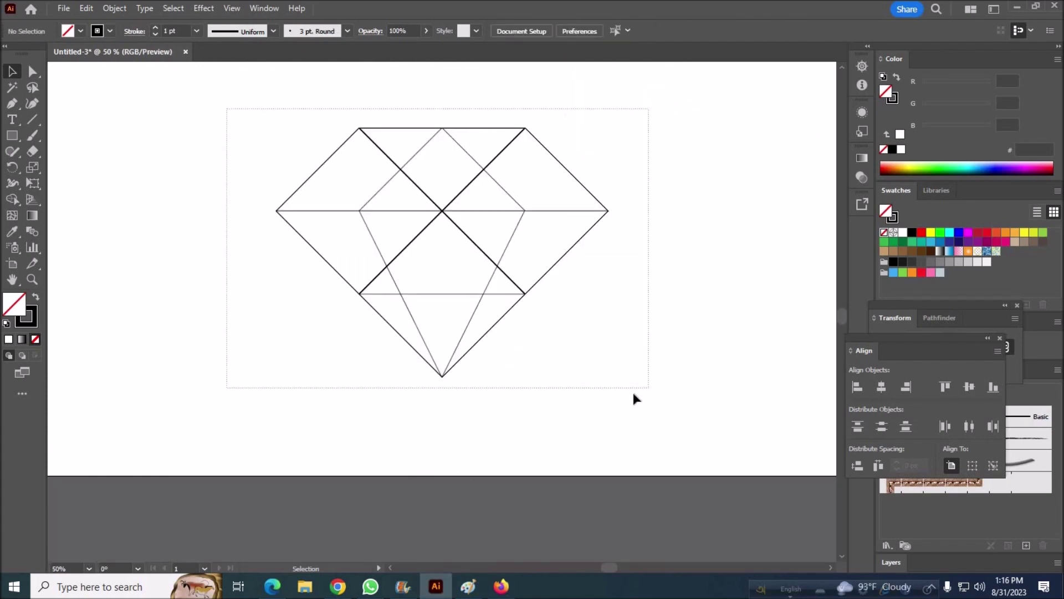
pyautogui.moveTo(226, 108); pyautogui.dragTo(637, 391)
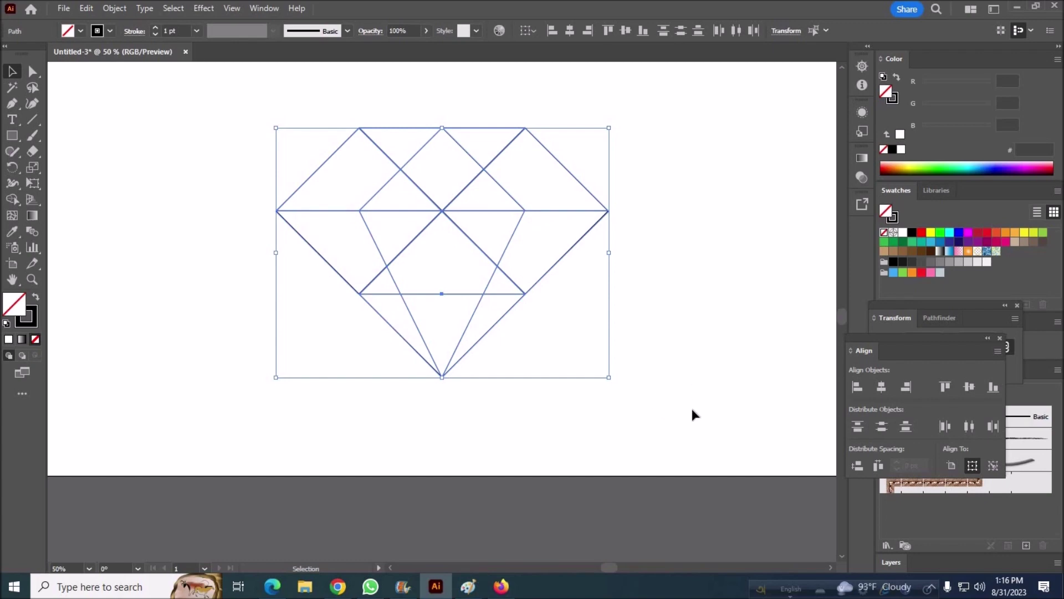
# Step: Paste the four-swatch light-blue palette image beside the diamond and select all diamond paths
pyautogui.click(86, 8)
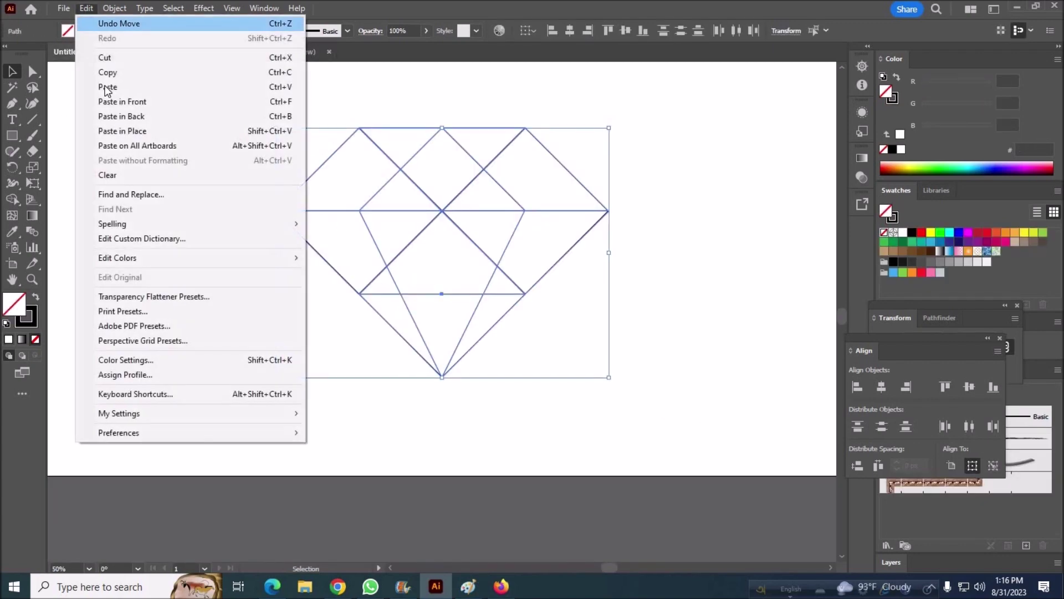
pyautogui.click(97, 83)
pyautogui.moveTo(580, 387); pyautogui.dragTo(260, 114)
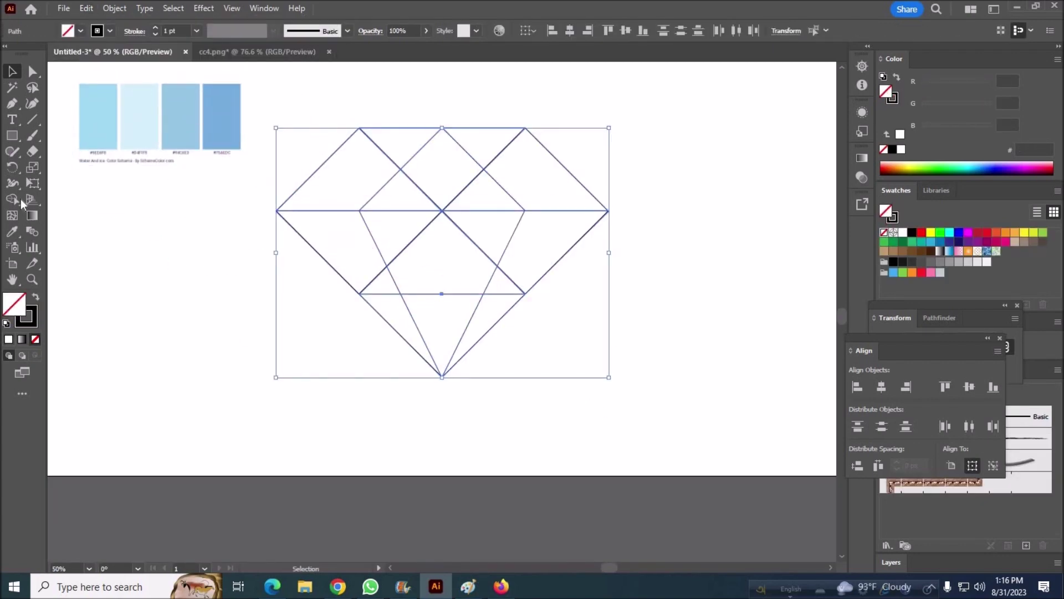
pyautogui.click(12, 199)
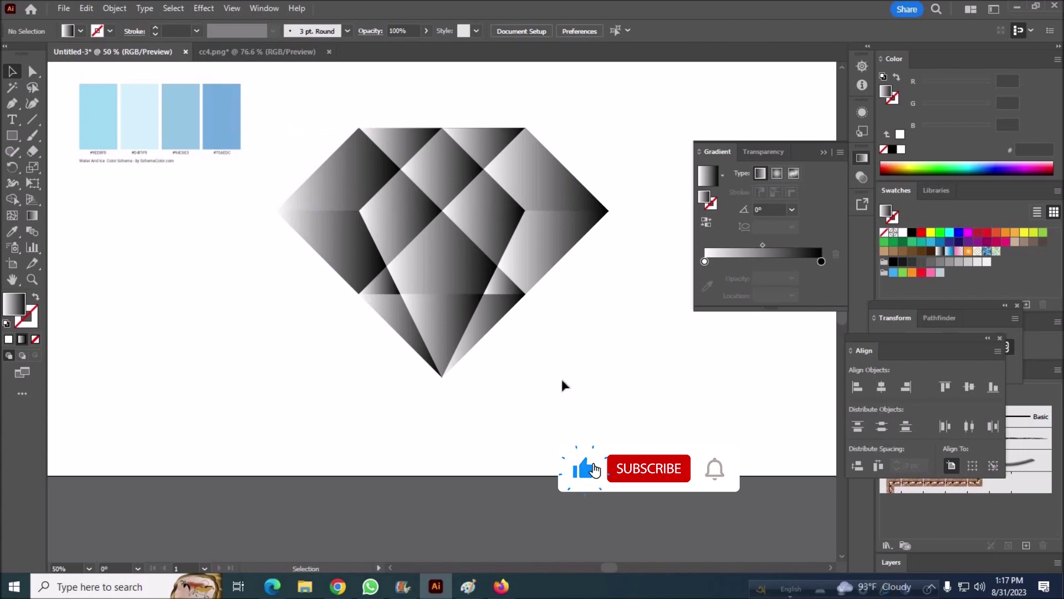
# Step: Give the top-left facet a palette-blue to pale-blue gradient running top to bottom
pyautogui.click(327, 198)
pyautogui.doubleClick(704, 261)
pyautogui.click(650, 357)
pyautogui.press('Escape')
pyautogui.click(349, 197)
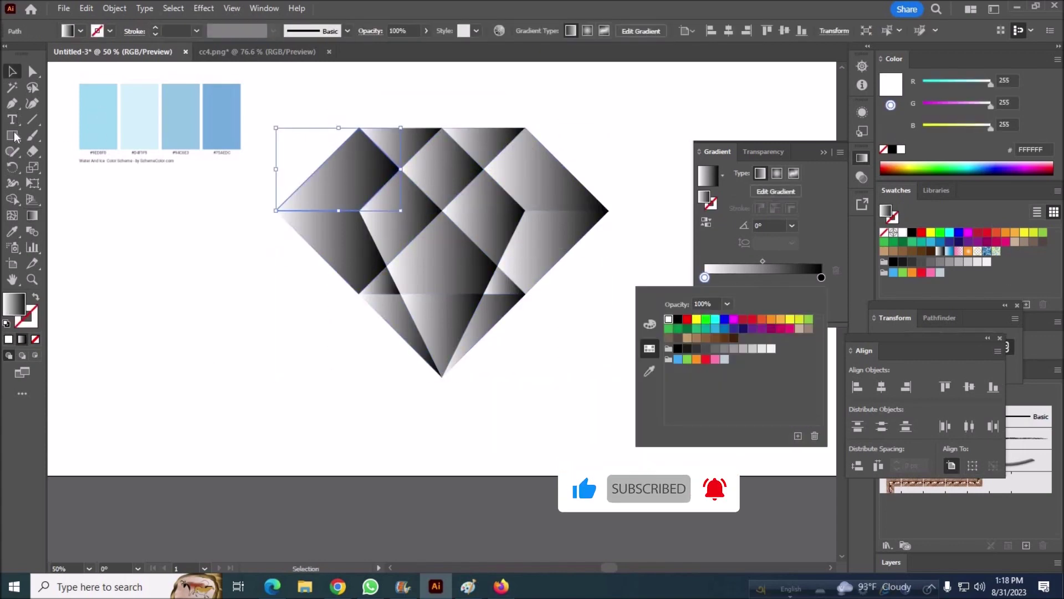
pyautogui.click(102, 117)
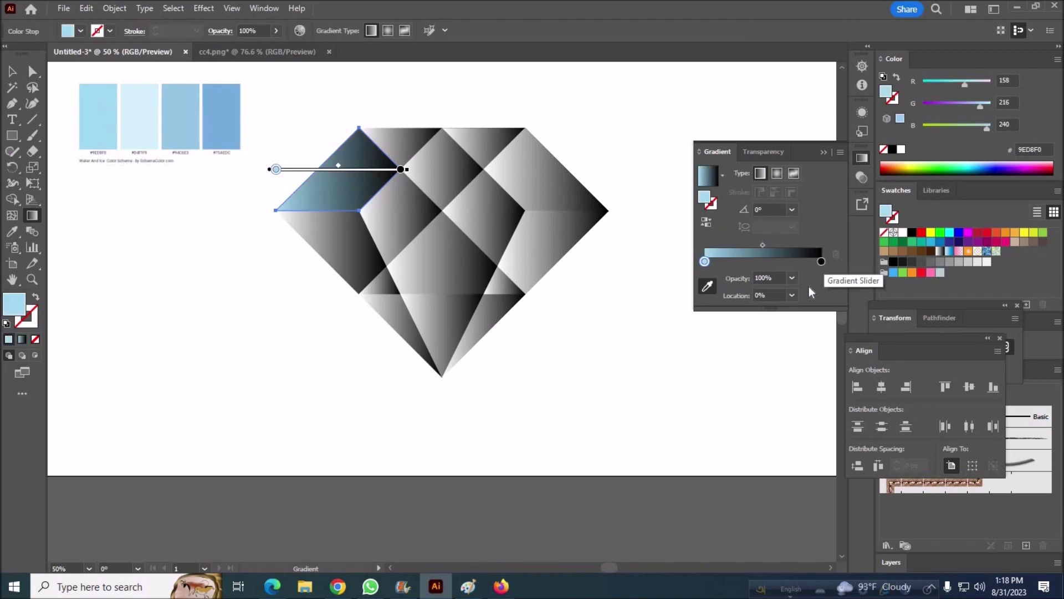
pyautogui.doubleClick(821, 262)
pyautogui.click(649, 362)
pyautogui.click(139, 116)
pyautogui.press('Escape')
pyautogui.click(325, 207)
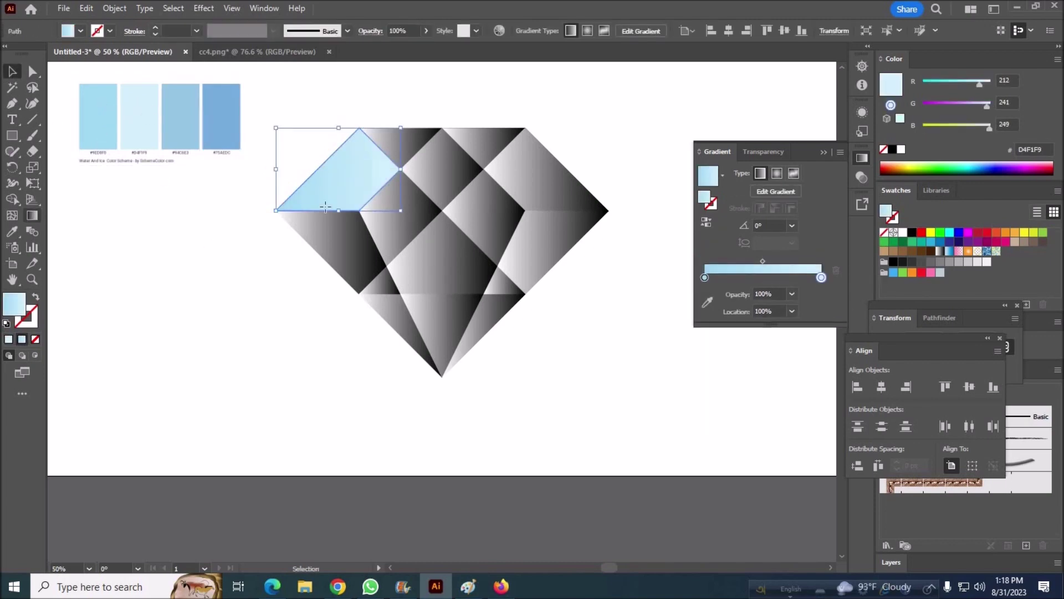
pyautogui.press('g')
pyautogui.moveTo(343, 119); pyautogui.dragTo(332, 219)
# Step: Recolour the stops of all grey-gradient facets with palette blues
pyautogui.press('y')
pyautogui.click(172, 285)
pyautogui.click(415, 145)
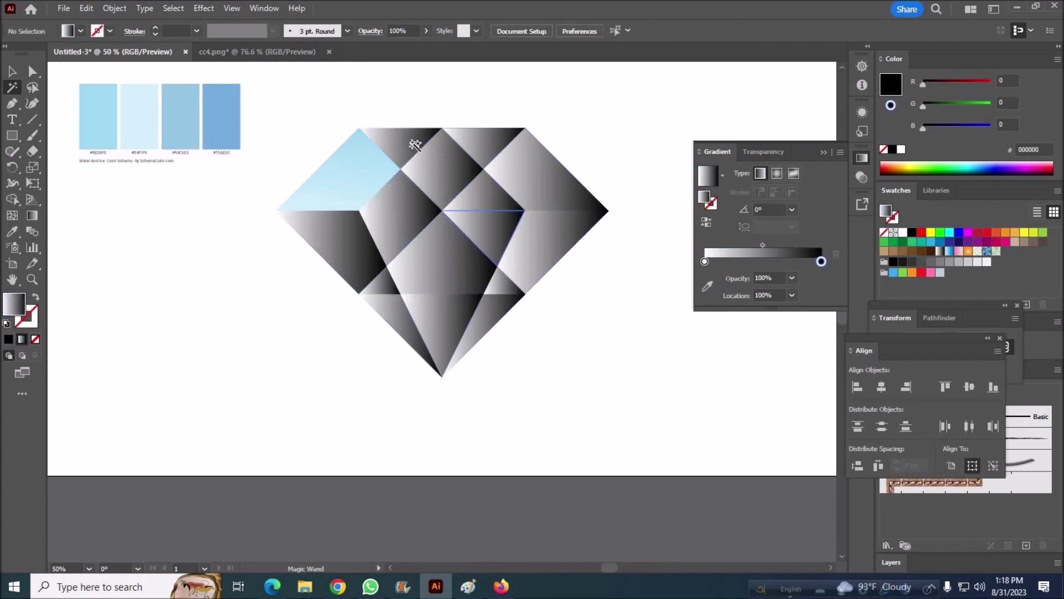
pyautogui.doubleClick(704, 262)
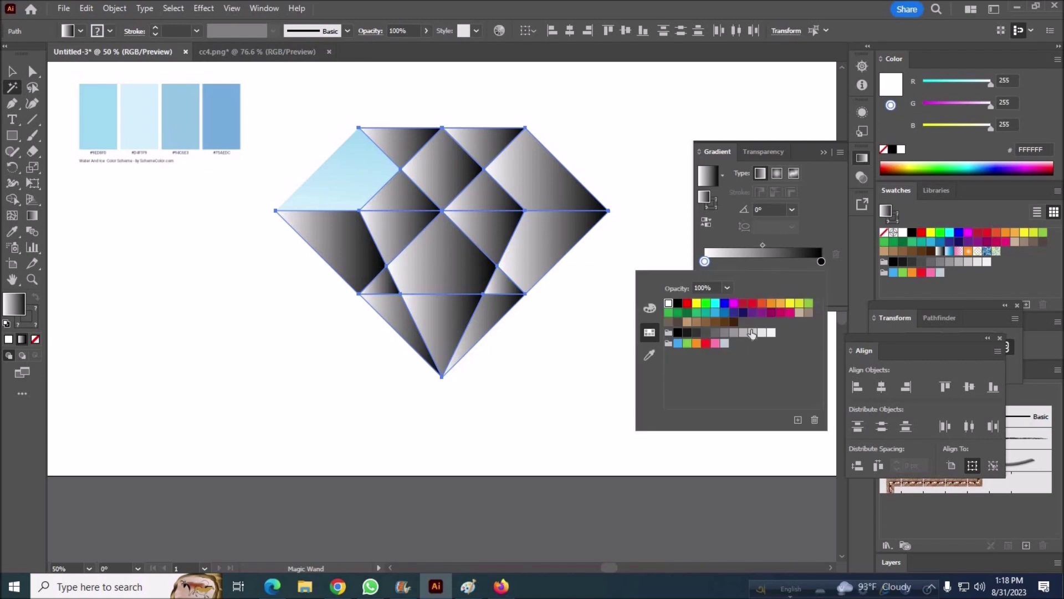
pyautogui.click(649, 371)
pyautogui.click(172, 102)
pyautogui.doubleClick(822, 261)
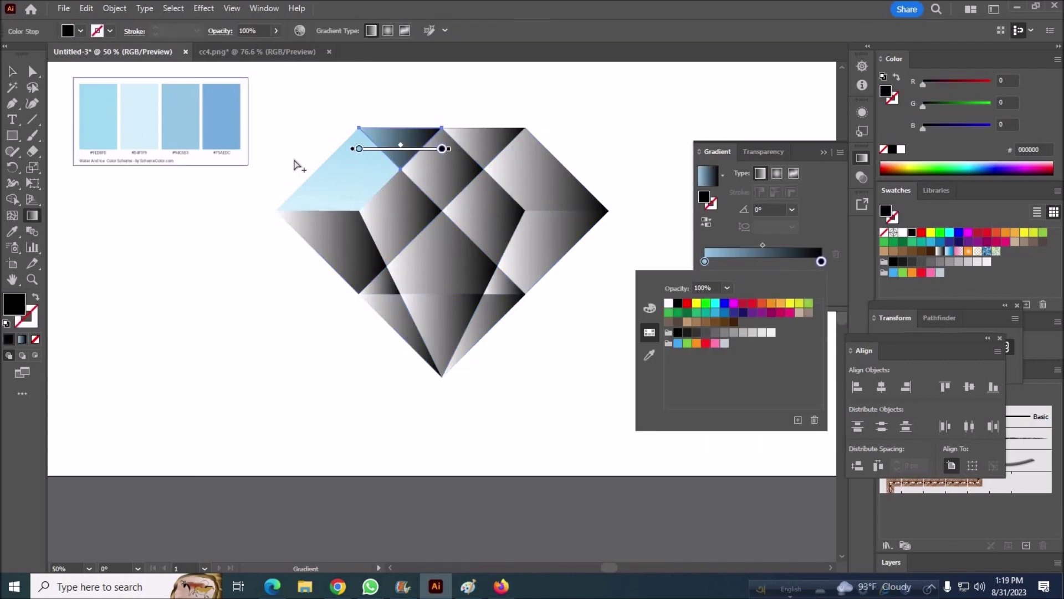
pyautogui.click(650, 356)
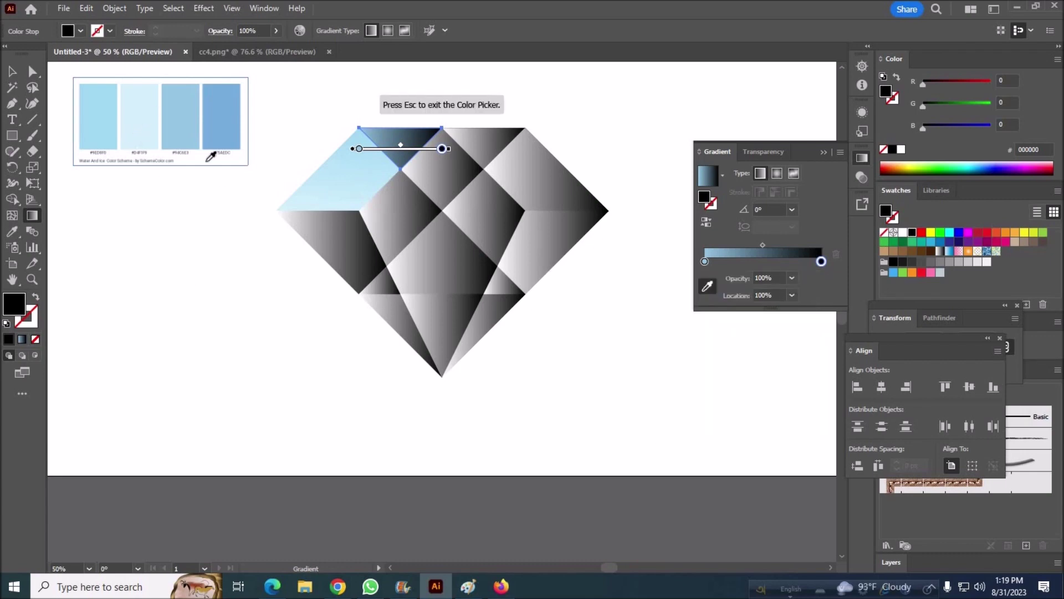
# Step: Copy the light-blue gradient onto the lower-left facet with the Eyedropper
pyautogui.click(222, 116)
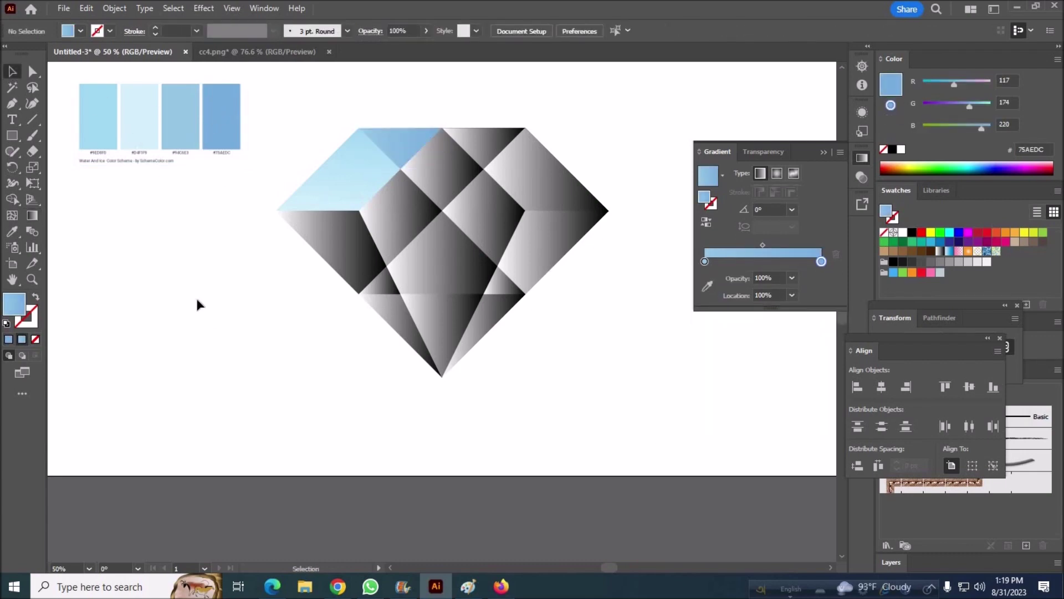
pyautogui.click(327, 253)
pyautogui.press('i')
pyautogui.click(339, 161)
pyautogui.press('v')
pyautogui.click(350, 368)
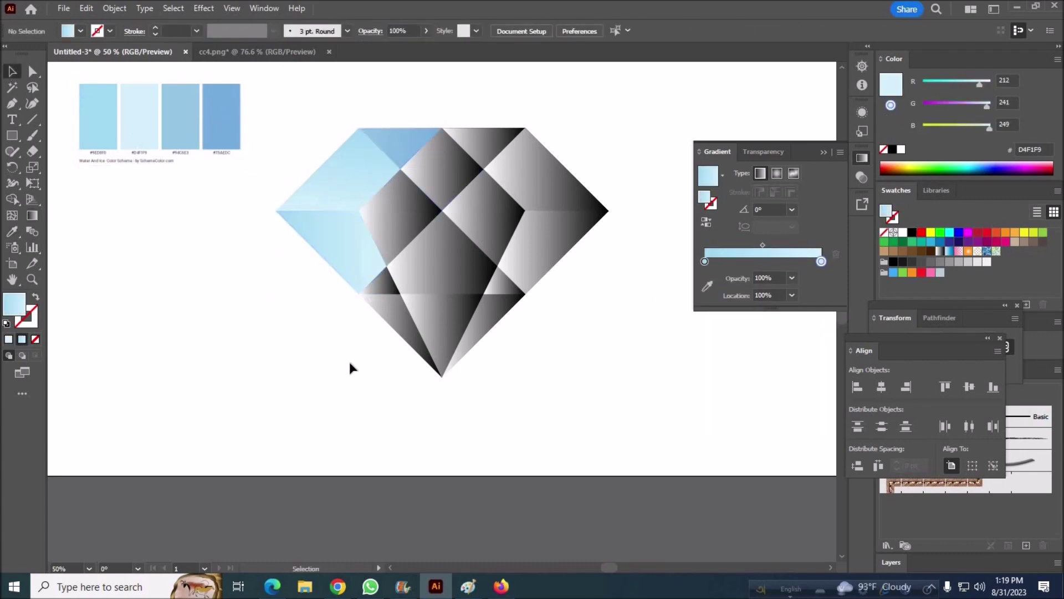
# Step: Run the top facet's light-blue gradient from top to bottom
pyautogui.click(410, 194)
pyautogui.click(410, 158)
pyautogui.press('g')
pyautogui.moveTo(392, 174); pyautogui.dragTo(402, 121)
pyautogui.click(14, 74)
# Step: Copy the light-blue gradient onto the middle-row facet, reversed and redrawn across it
pyautogui.click(424, 202)
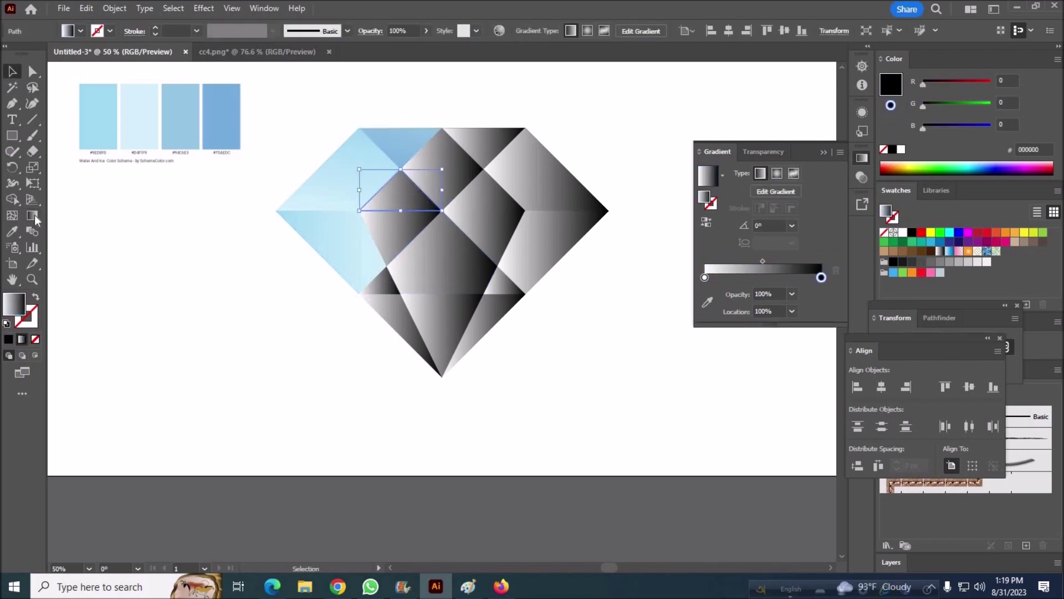
pyautogui.press('i')
pyautogui.click(411, 147)
pyautogui.click(706, 223)
pyautogui.press('g')
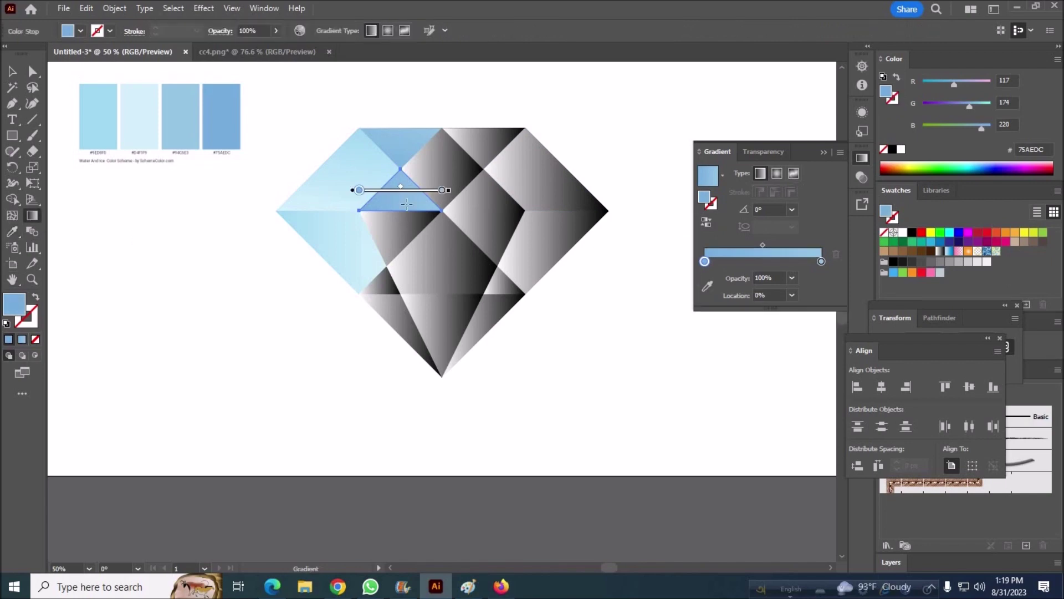
pyautogui.moveTo(405, 161); pyautogui.dragTo(386, 221)
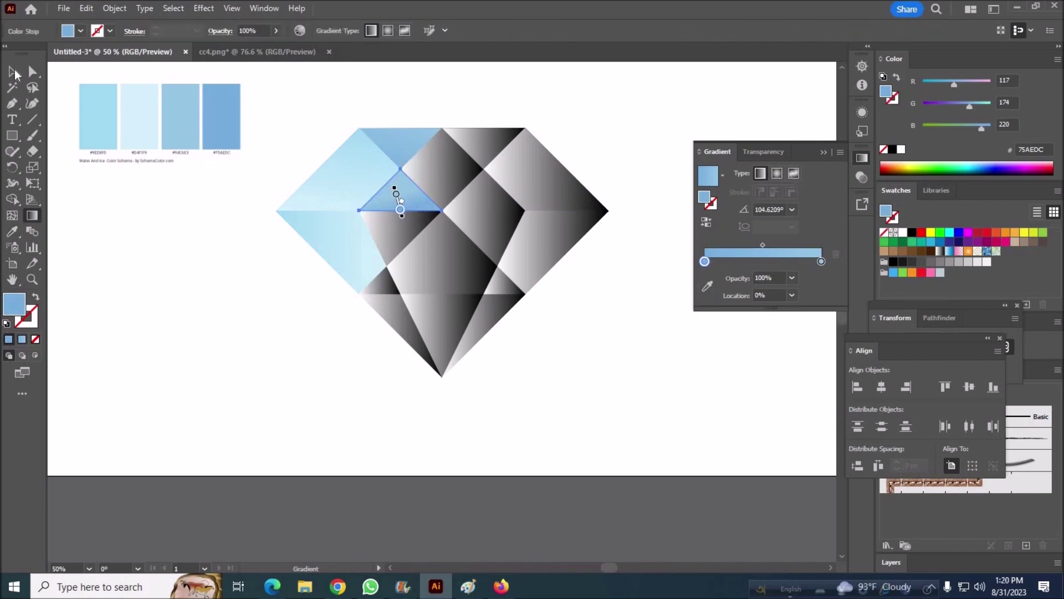
pyautogui.click(14, 74)
pyautogui.click(183, 291)
# Step: Remake the middle facet's gradient as a short reversed vertical blend
pyautogui.press('g')
pyautogui.click(399, 183)
pyautogui.moveTo(431, 175)
pyautogui.mouseDown()
pyautogui.moveTo(429, 190)
pyautogui.moveTo(409, 118)
pyautogui.mouseUp()
pyautogui.click(707, 222)
pyautogui.press('v')
pyautogui.click(165, 270)
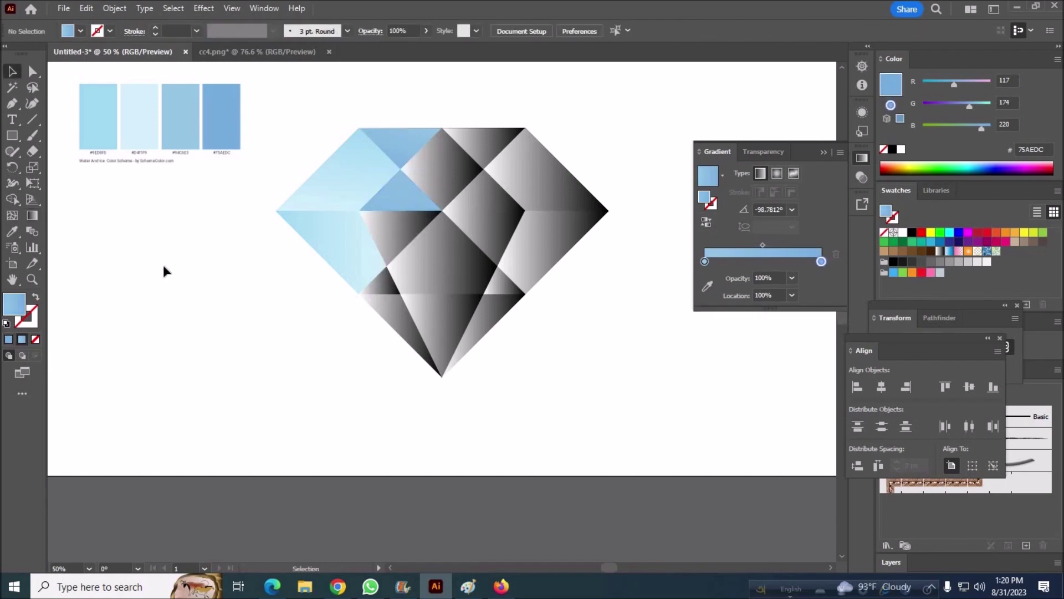
# Step: Apply the light-blue gradient vertically to the facet right of the top centre
pyautogui.click(424, 177)
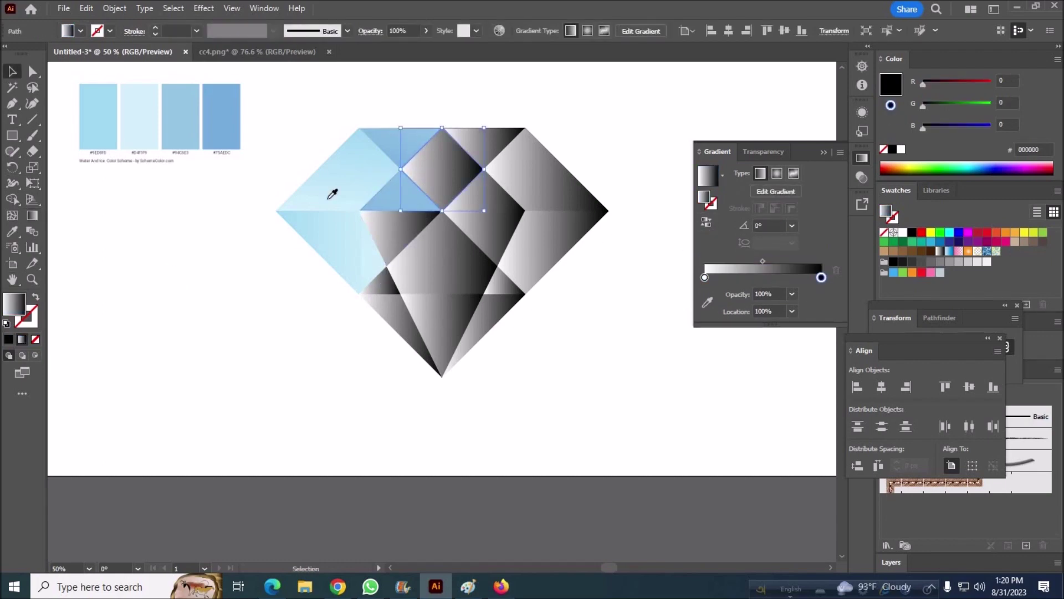
pyautogui.press('i')
pyautogui.click(332, 194)
pyautogui.press('g')
pyautogui.moveTo(443, 135); pyautogui.dragTo(441, 215)
pyautogui.click(13, 72)
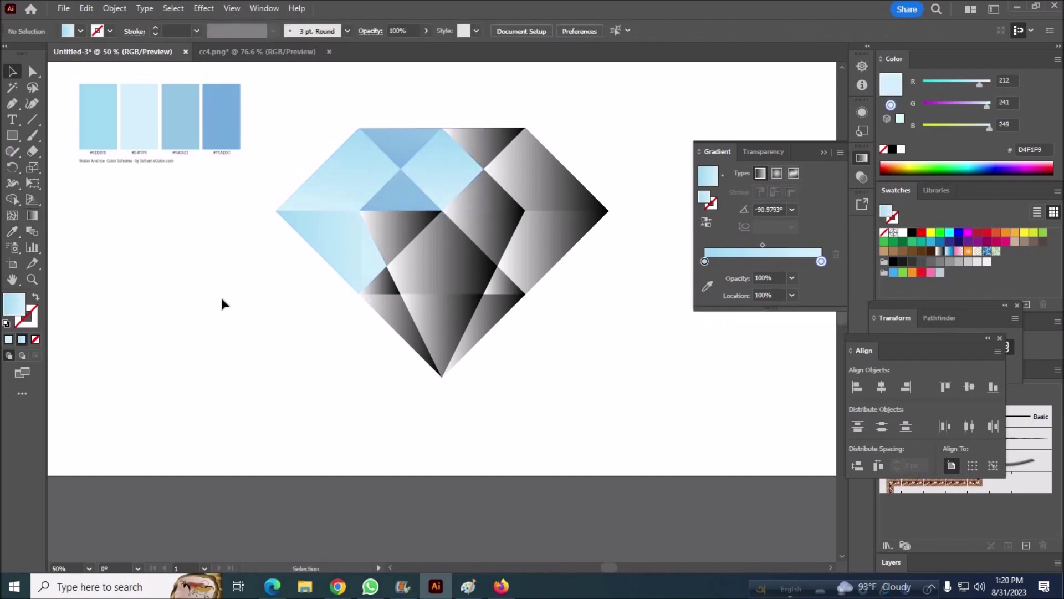
# Step: Give the top-left facet the light-blue gradient angled diagonally
pyautogui.click(404, 154)
pyautogui.press('i')
pyautogui.click(443, 161)
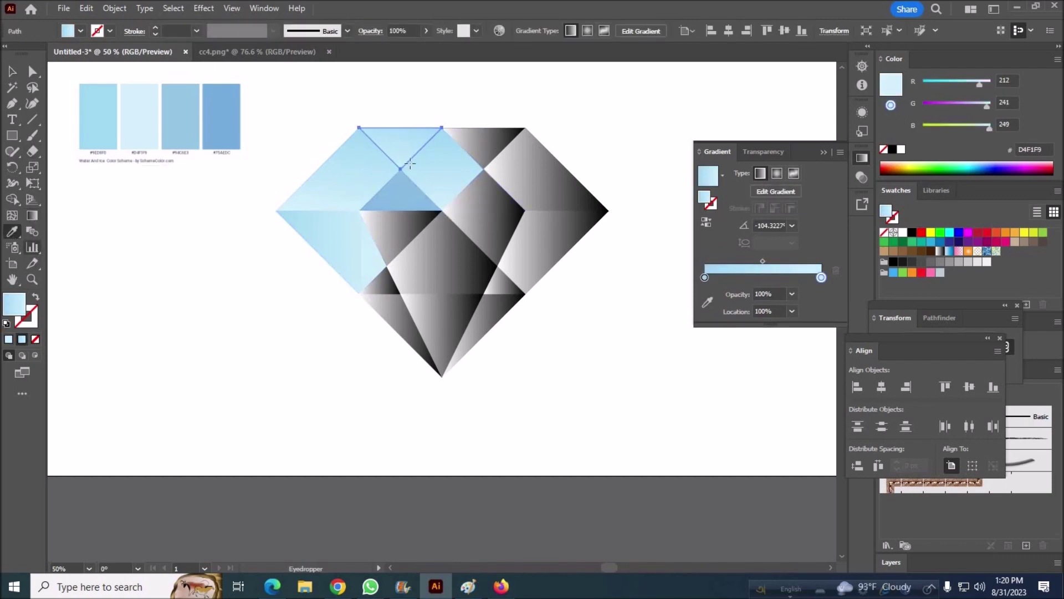
pyautogui.press('g')
pyautogui.moveTo(351, 95); pyautogui.dragTo(440, 155)
pyautogui.press('v')
pyautogui.click(276, 314)
# Step: Give the centre triangle facet the light-blue gradient and re-angle it
pyautogui.click(408, 194)
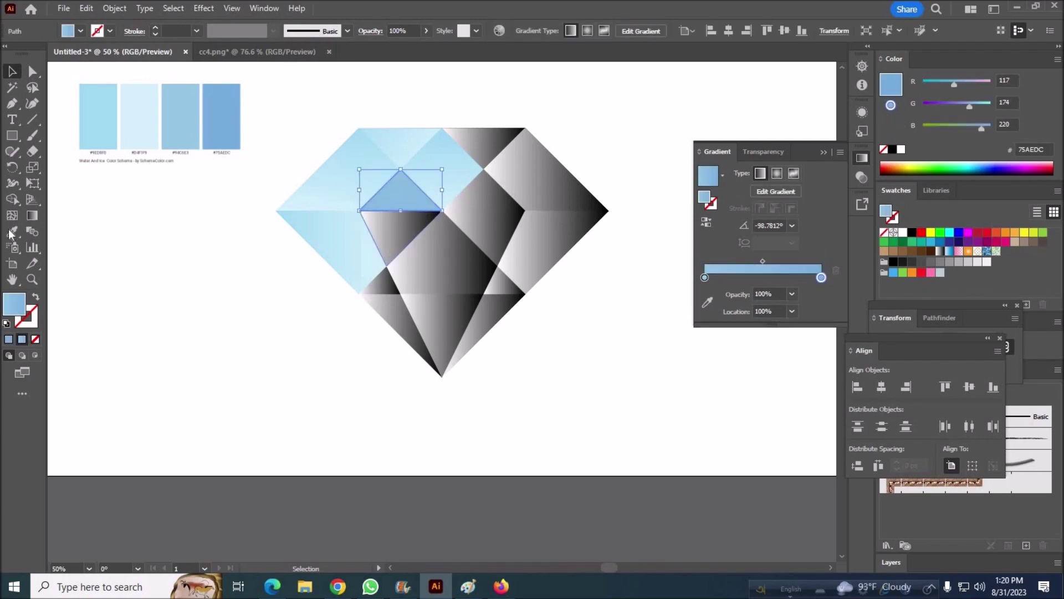
pyautogui.press('w')
pyautogui.click(452, 159)
pyautogui.press('v')
pyautogui.press('g')
pyautogui.moveTo(422, 182); pyautogui.dragTo(408, 237)
pyautogui.press('v')
pyautogui.click(300, 403)
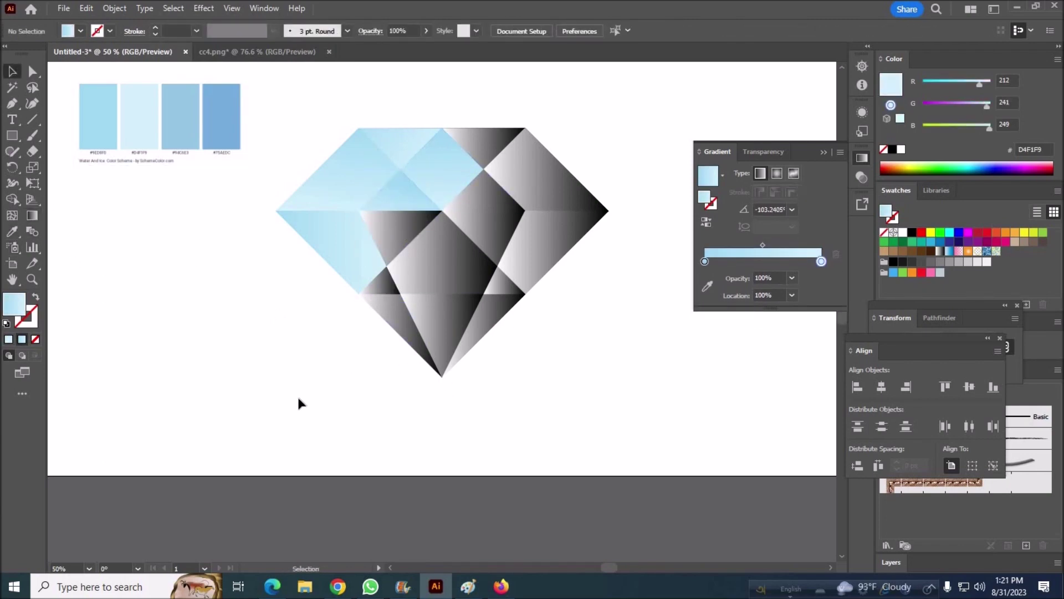
# Step: Give the top facet a diagonal light-blue gradient with its end stop at 40% opacity
pyautogui.press('i')
pyautogui.click(339, 167)
pyautogui.press('g')
pyautogui.moveTo(503, 108); pyautogui.dragTo(469, 142)
pyautogui.press('v')
pyautogui.click(247, 394)
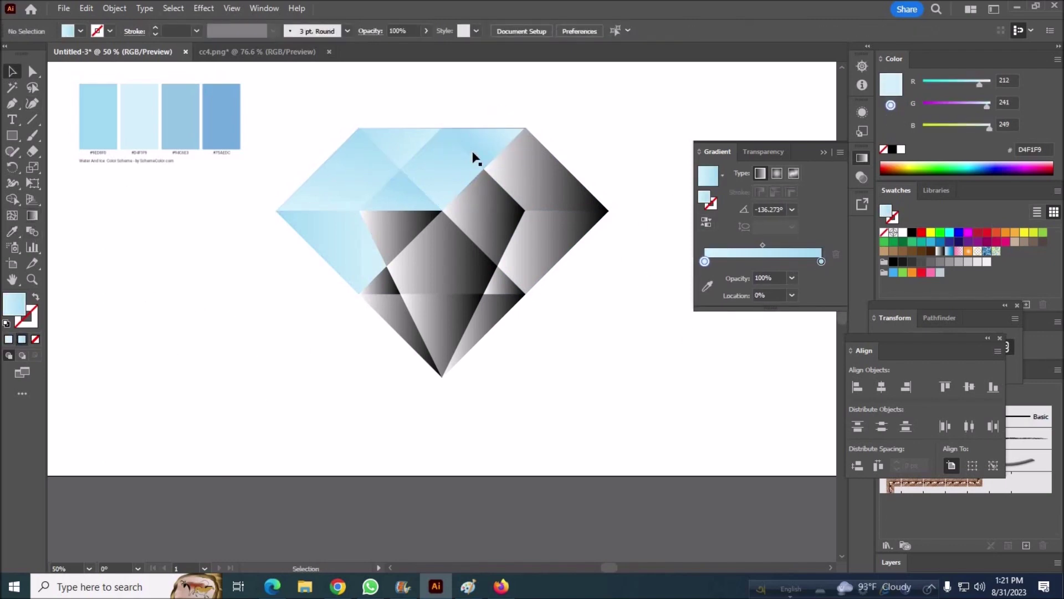
pyautogui.click(512, 138)
pyautogui.press('g')
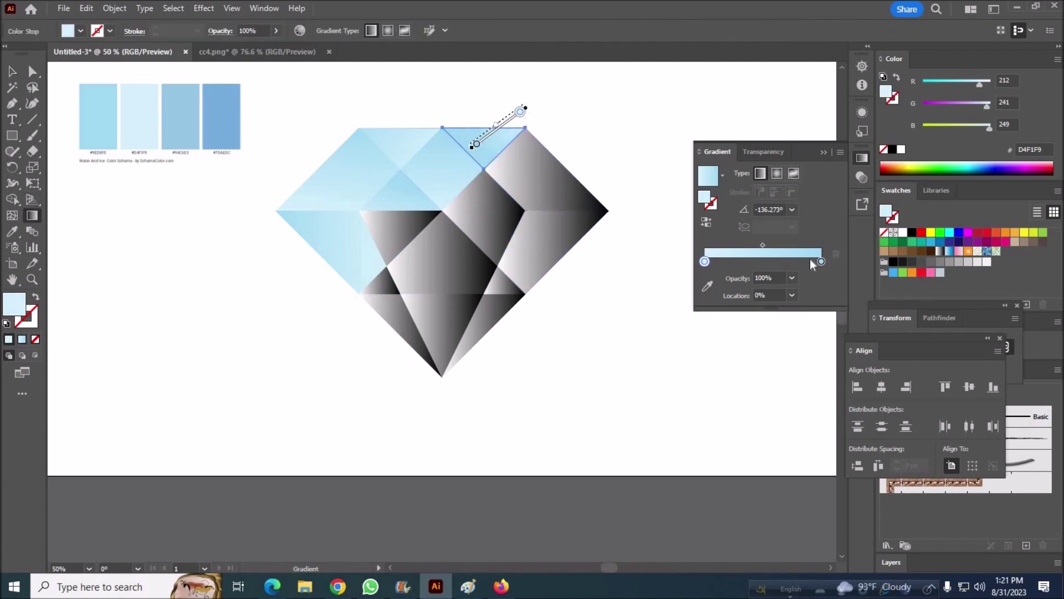
pyautogui.press('v')
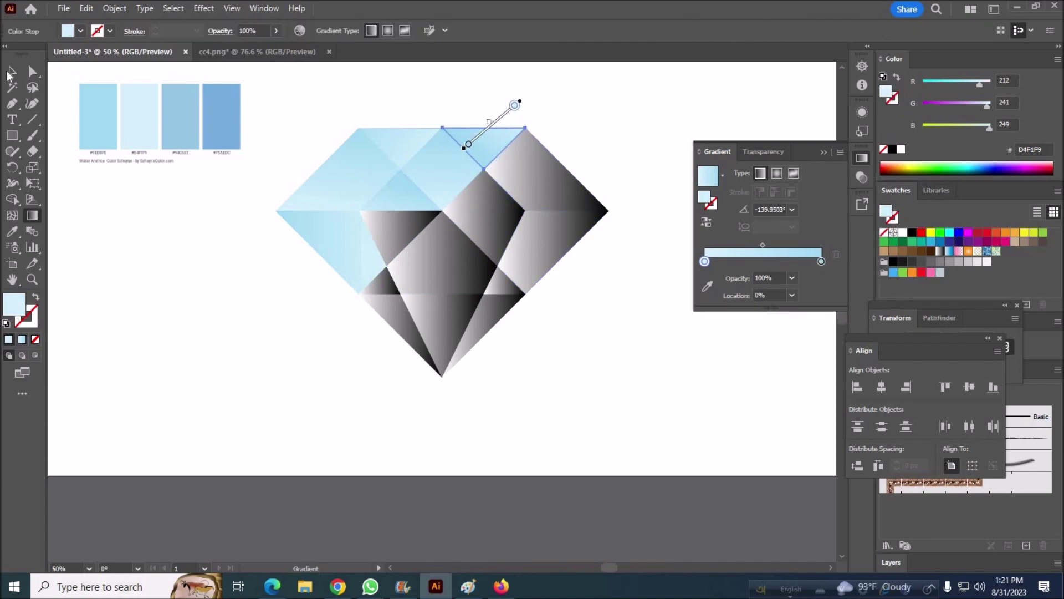
pyautogui.click(792, 294)
pyautogui.click(746, 366)
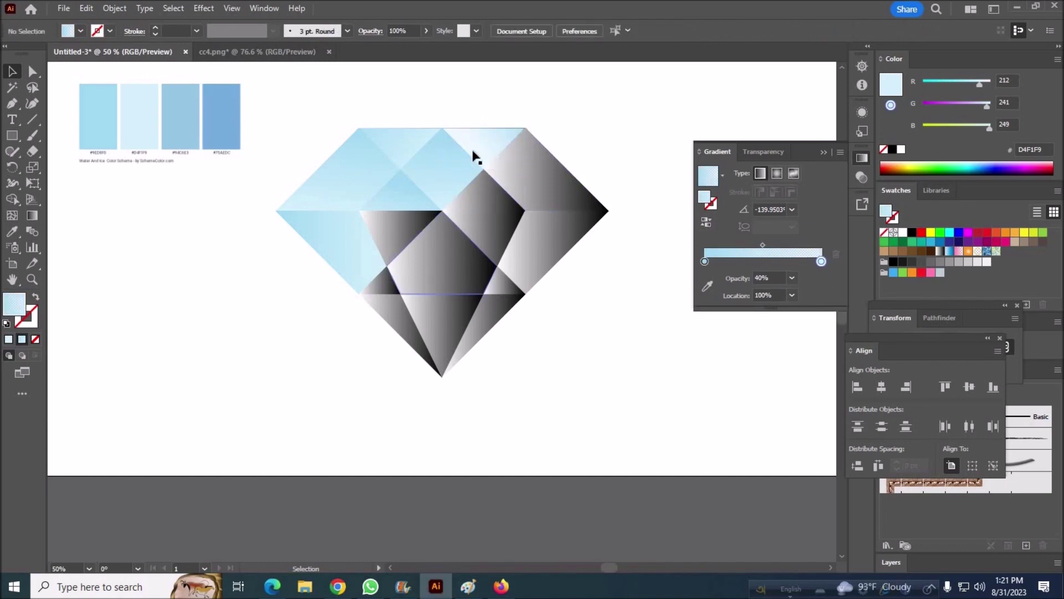
pyautogui.click(238, 294)
# Step: Give the top-right facet a near-vertical light-blue gradient ending at 50% opacity
pyautogui.click(555, 188)
pyautogui.press('g')
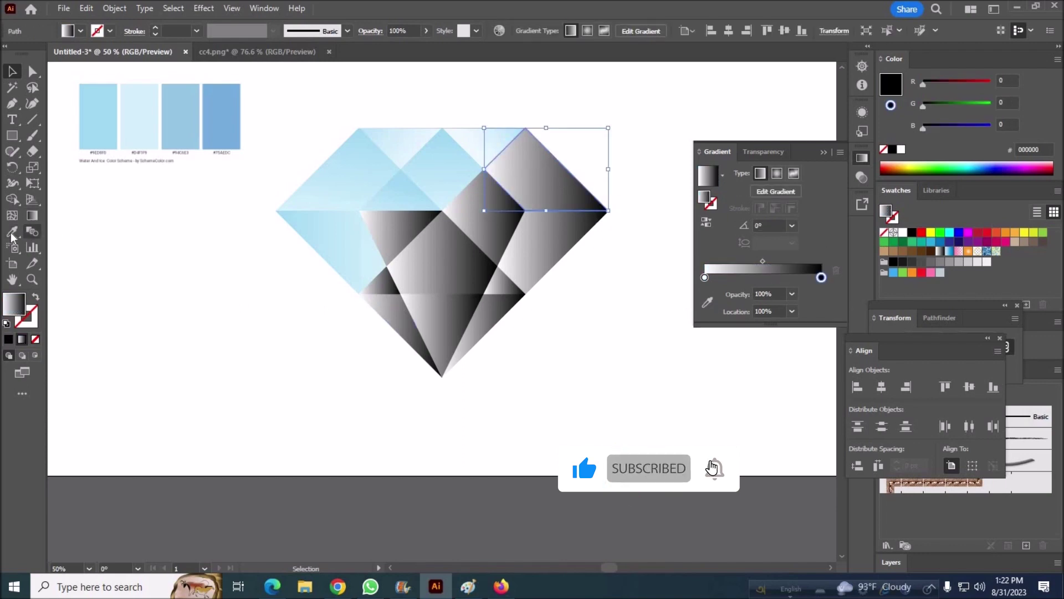
pyautogui.moveTo(538, 127); pyautogui.dragTo(551, 227)
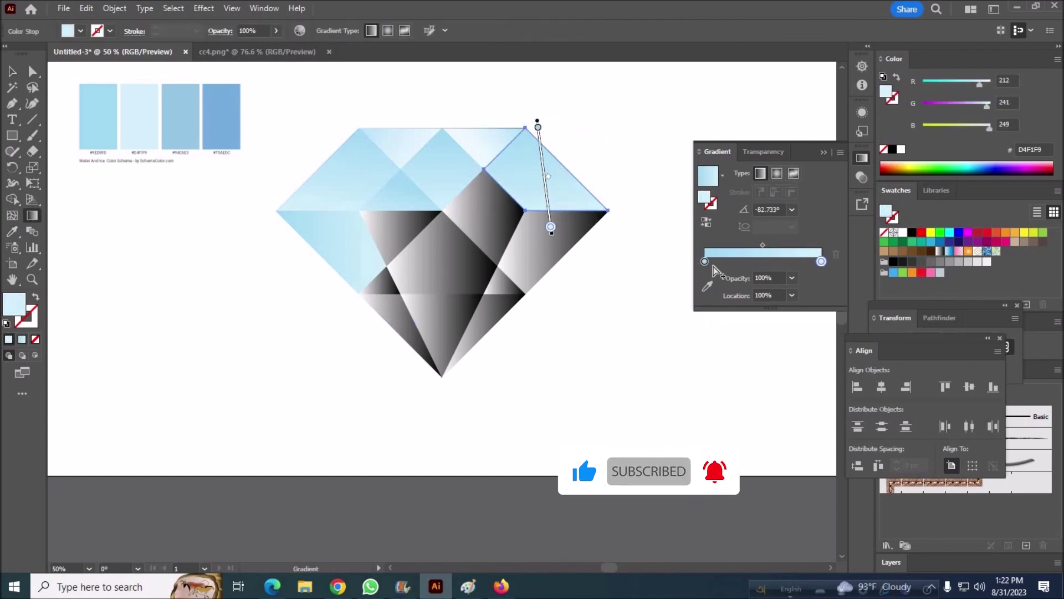
pyautogui.click(792, 279)
pyautogui.click(810, 369)
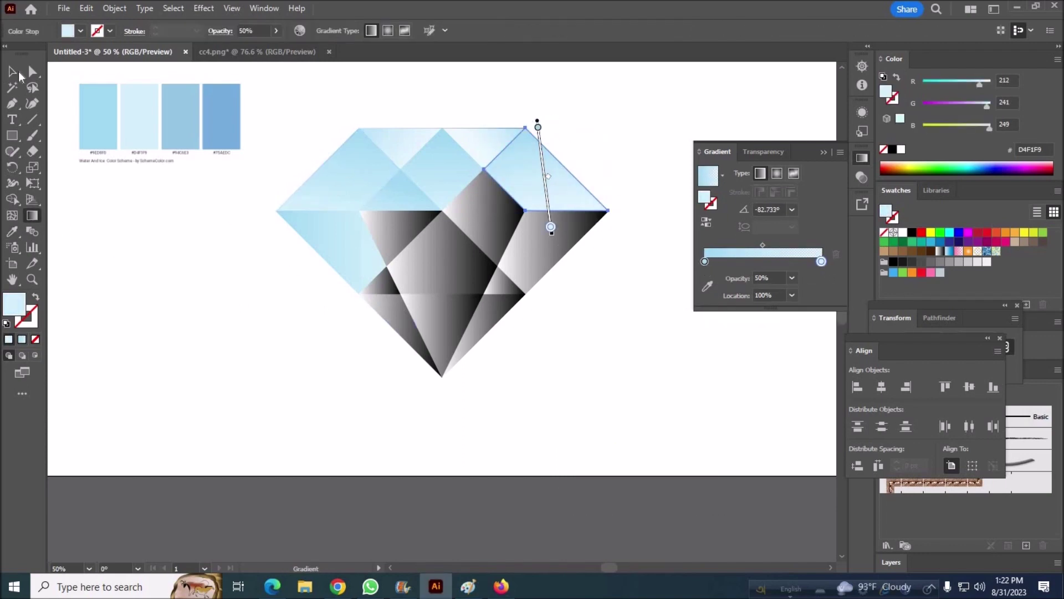
pyautogui.press('v')
pyautogui.click(156, 272)
# Step: Give the right-side facet a diagonal light-blue gradient ending at 50% opacity
pyautogui.click(318, 195)
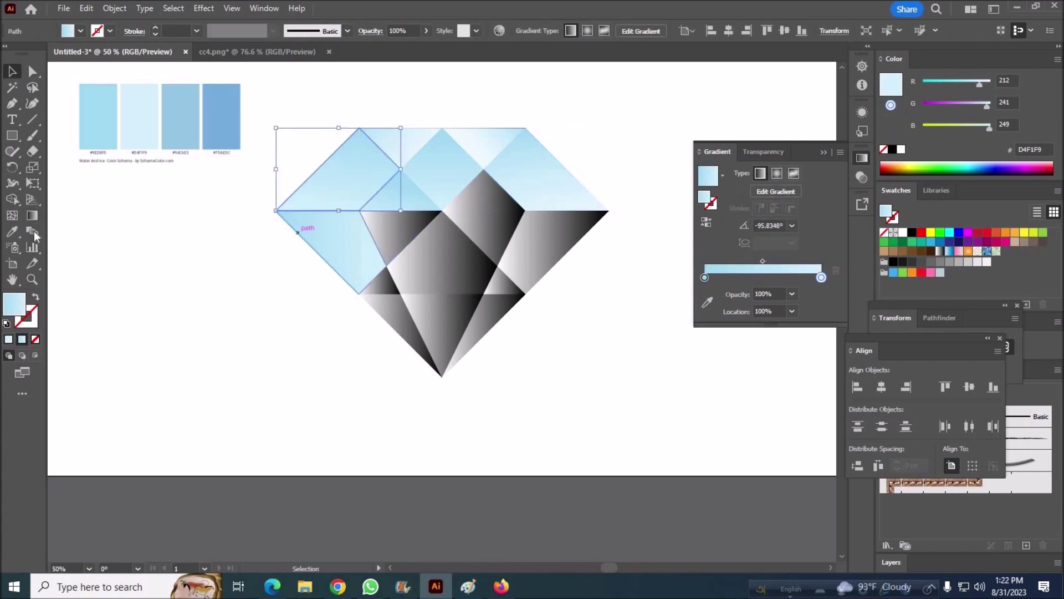
pyautogui.click(173, 334)
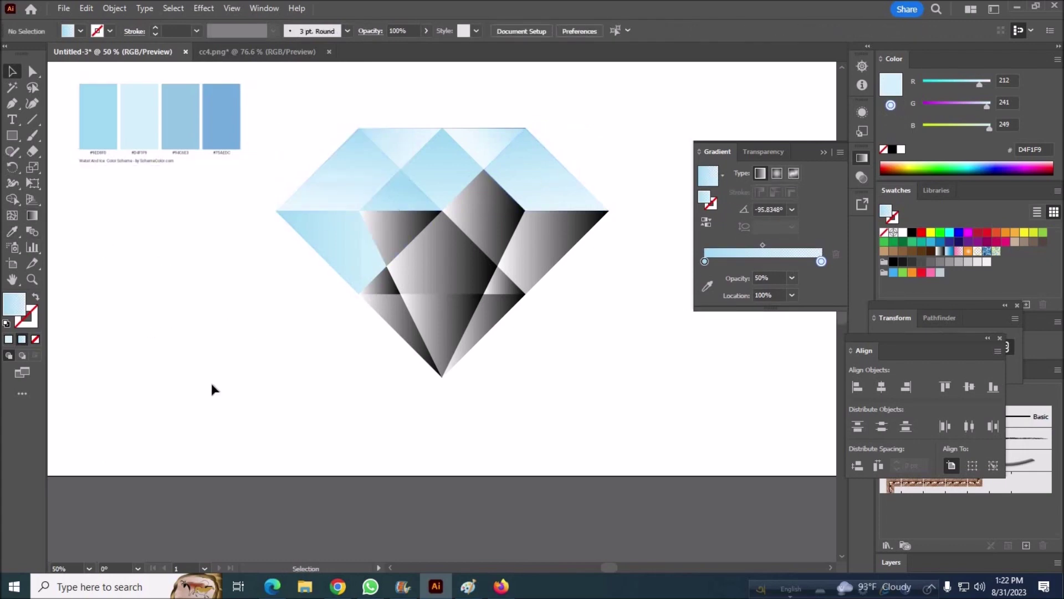
pyautogui.click(550, 262)
pyautogui.press('i')
pyautogui.click(319, 252)
pyautogui.click(792, 295)
pyautogui.click(765, 369)
pyautogui.press('g')
pyautogui.moveTo(516, 340); pyautogui.dragTo(572, 225)
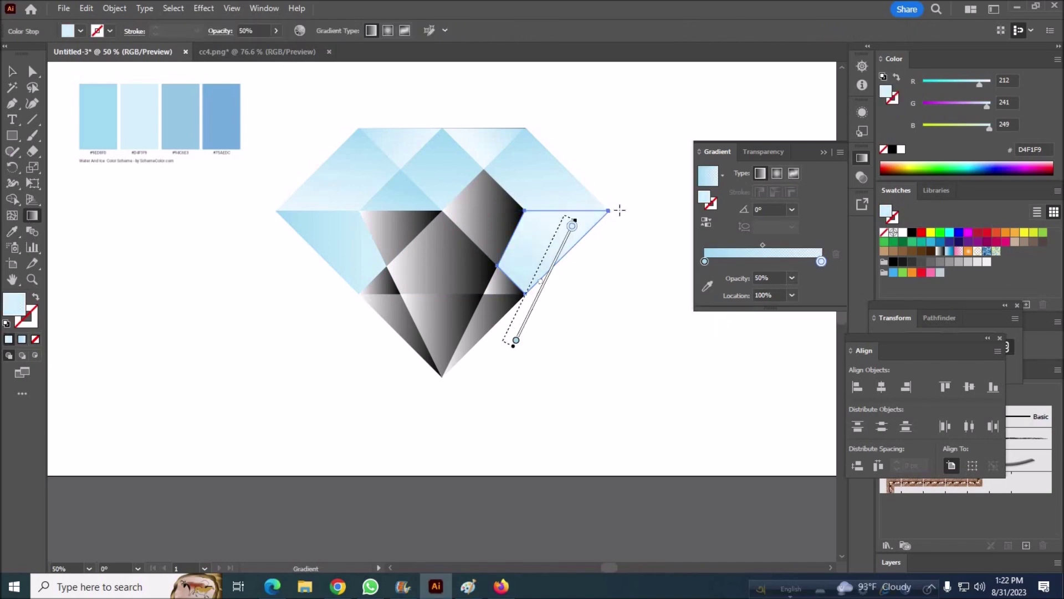
pyautogui.press('v')
pyautogui.click(162, 344)
# Step: Copy the translucent light-blue gradient onto the left-side facet
pyautogui.click(359, 262)
pyautogui.press('i')
pyautogui.click(565, 248)
pyautogui.press('v')
pyautogui.click(185, 309)
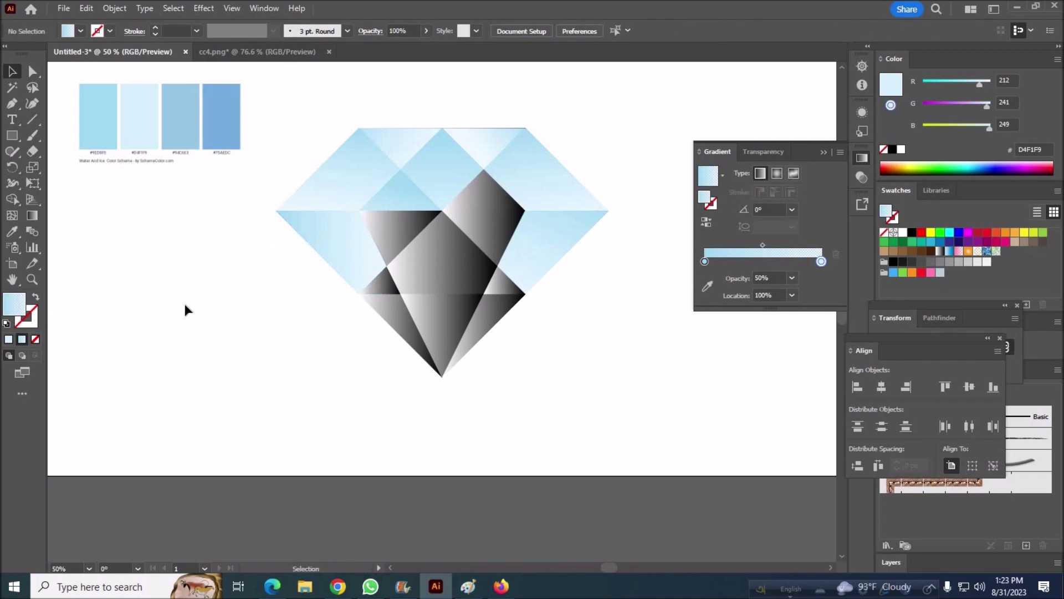
pyautogui.click(404, 228)
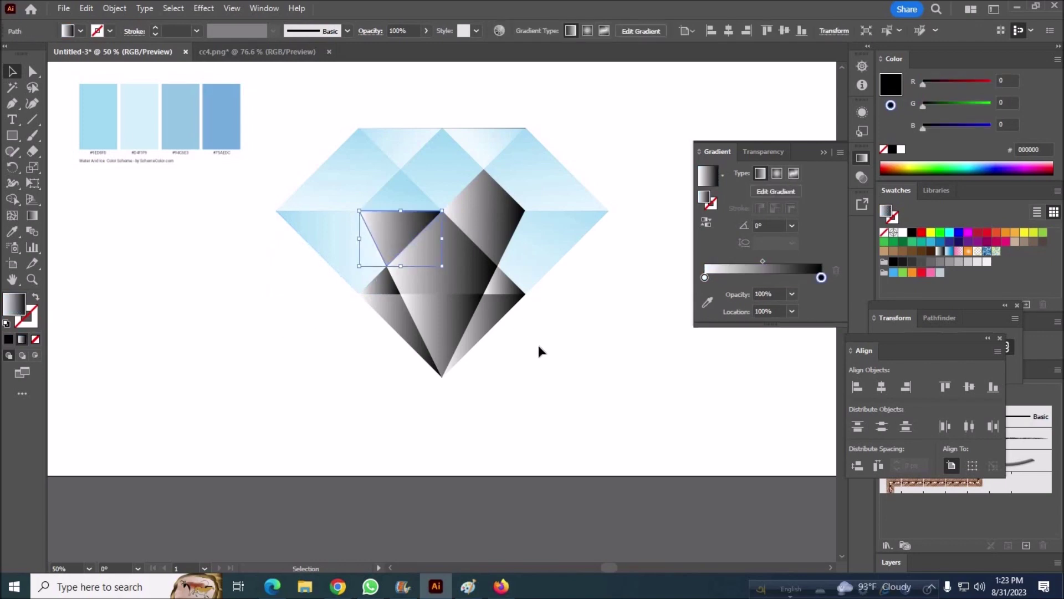
# Step: Give the upper-left dark facet the light-blue gradient running upward
pyautogui.click(635, 374)
pyautogui.hotkey('ctrl', 'z')
pyautogui.click(431, 162)
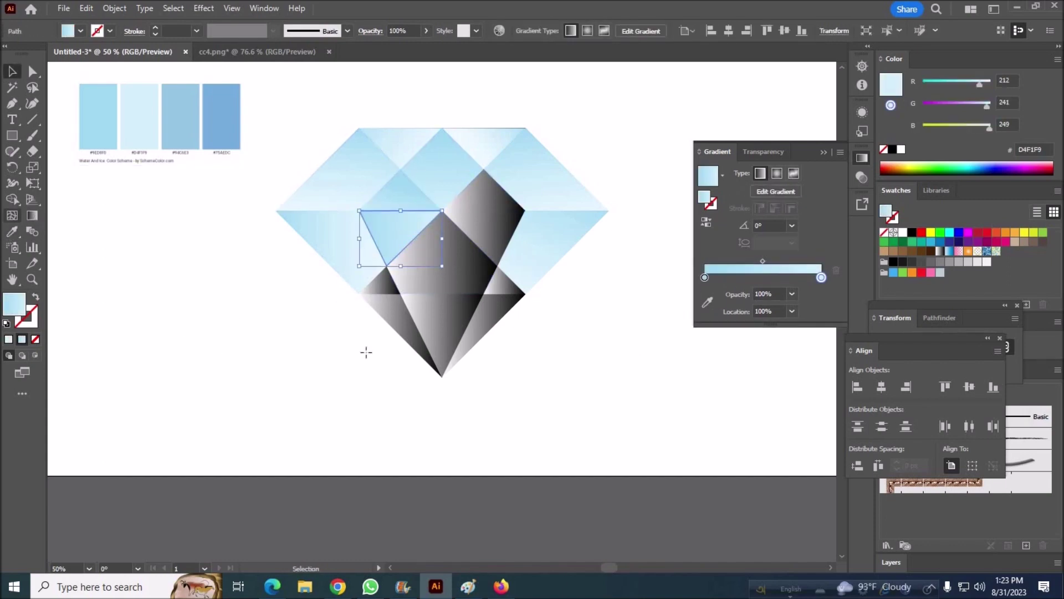
pyautogui.press('g')
pyautogui.moveTo(388, 309); pyautogui.dragTo(403, 207)
pyautogui.press('v')
pyautogui.click(155, 370)
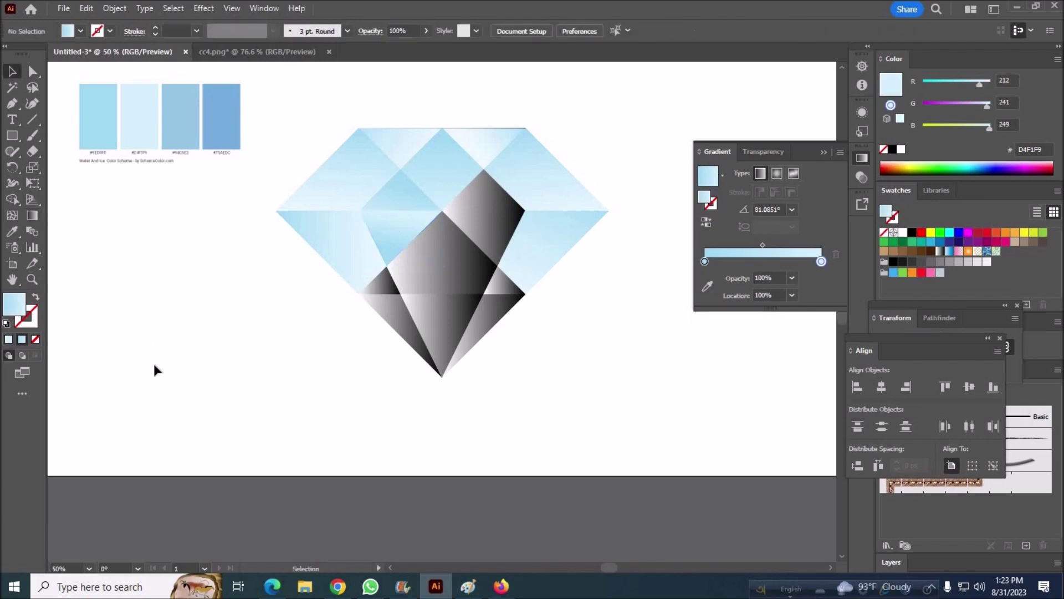
# Step: Apply the light-blue gradient to the upper-right and lower dark triangle facets, redrawing each
pyautogui.click(506, 202)
pyautogui.click(12, 215)
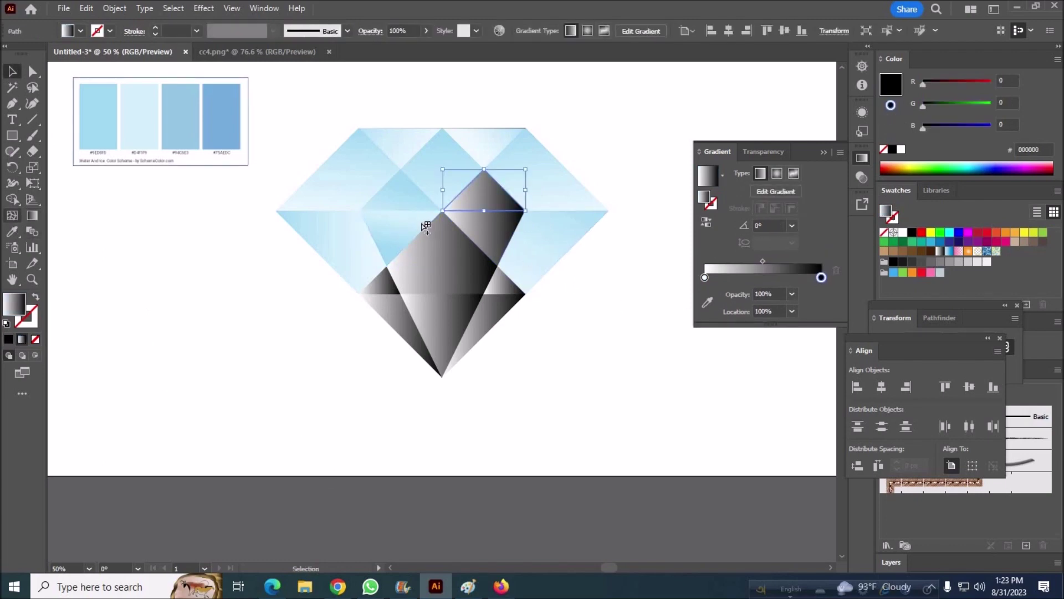
pyautogui.click(12, 231)
pyautogui.click(336, 248)
pyautogui.click(32, 216)
pyautogui.moveTo(484, 179); pyautogui.dragTo(470, 210)
pyautogui.click(11, 72)
pyautogui.click(485, 233)
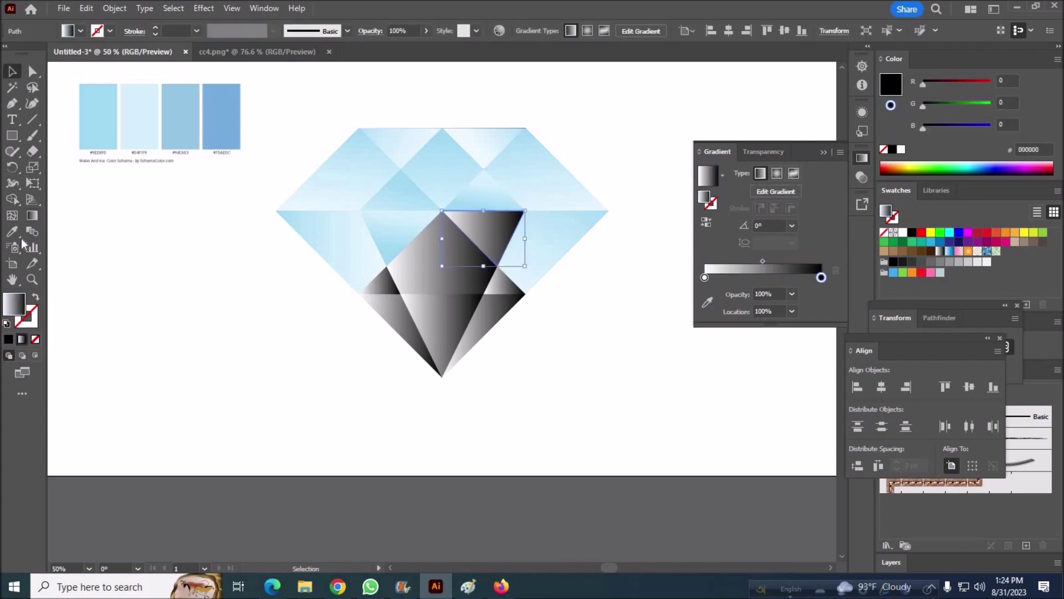
pyautogui.click(387, 240)
pyautogui.click(33, 215)
pyautogui.moveTo(481, 255); pyautogui.dragTo(484, 209)
# Step: Give the central lower facet a top-to-bottom light-blue gradient ending at 40% opacity
pyautogui.click(22, 70)
pyautogui.click(451, 261)
pyautogui.press('i')
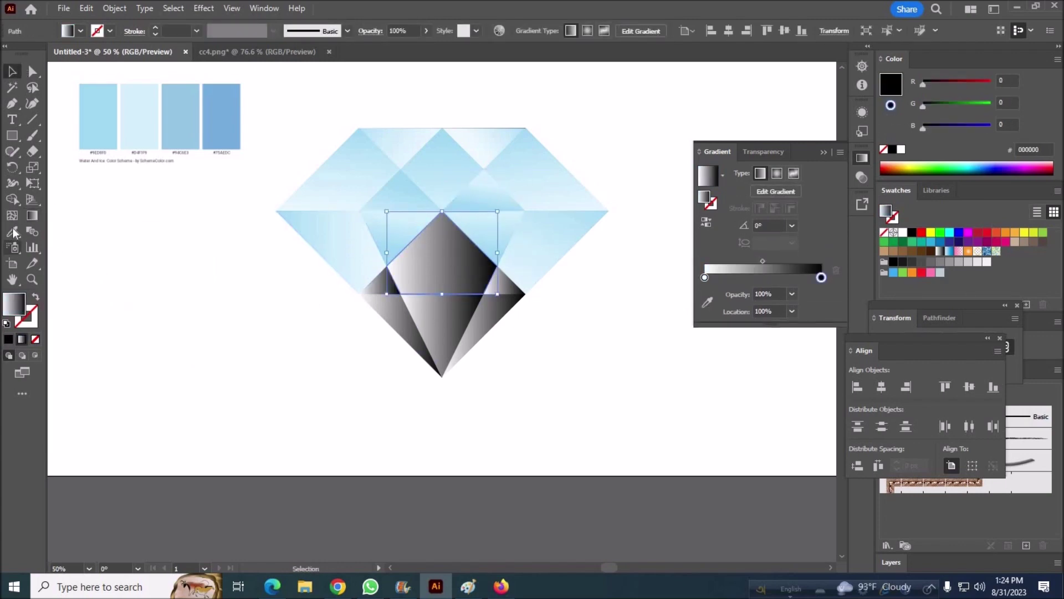
pyautogui.click(374, 203)
pyautogui.press('g')
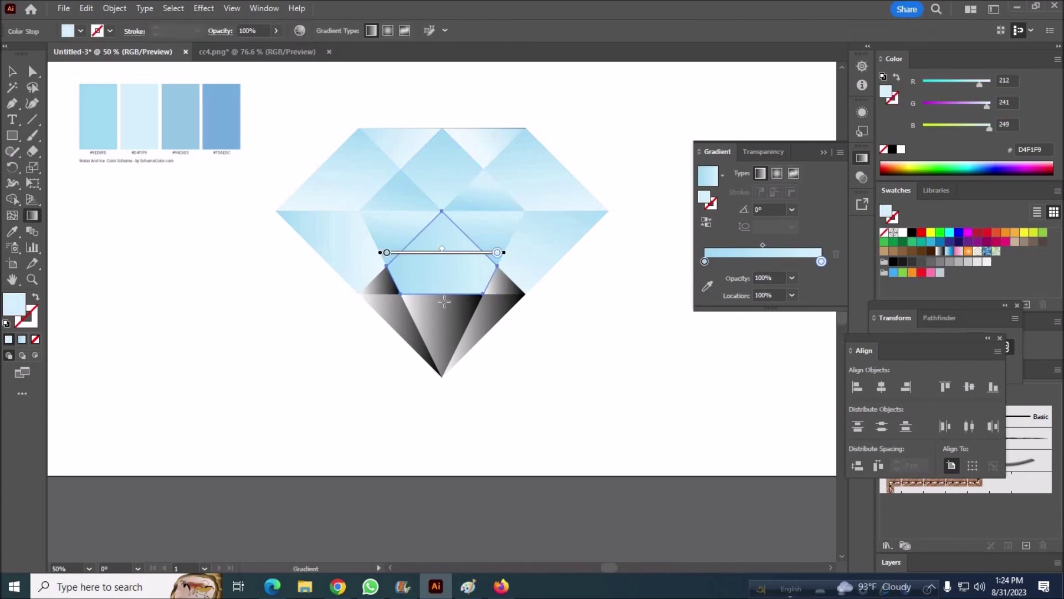
pyautogui.moveTo(442, 239); pyautogui.dragTo(441, 305)
pyautogui.press('v')
pyautogui.click(142, 338)
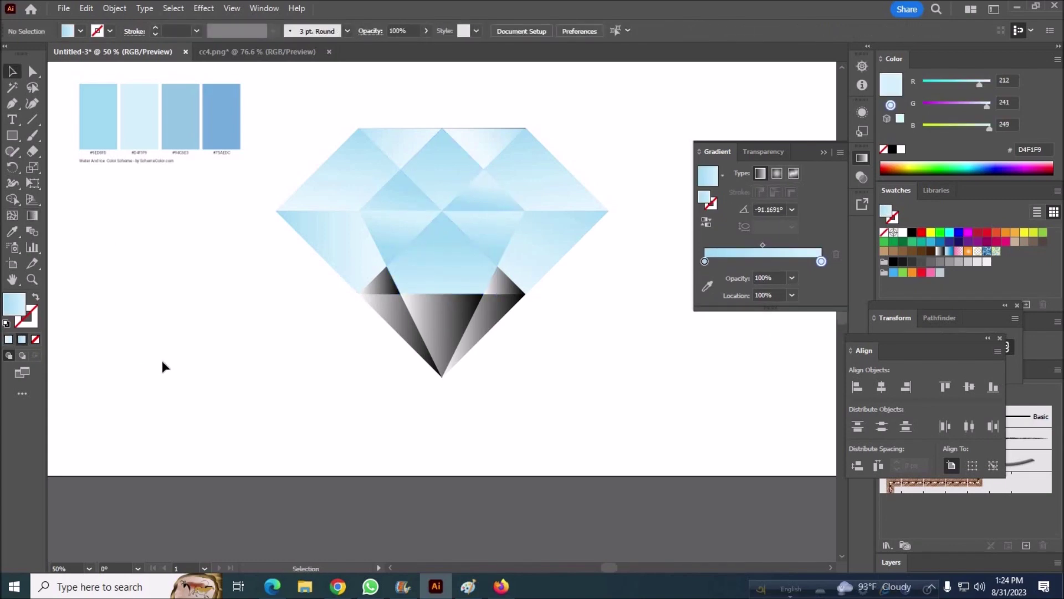
pyautogui.click(443, 270)
pyautogui.click(792, 278)
pyautogui.click(806, 366)
pyautogui.click(644, 430)
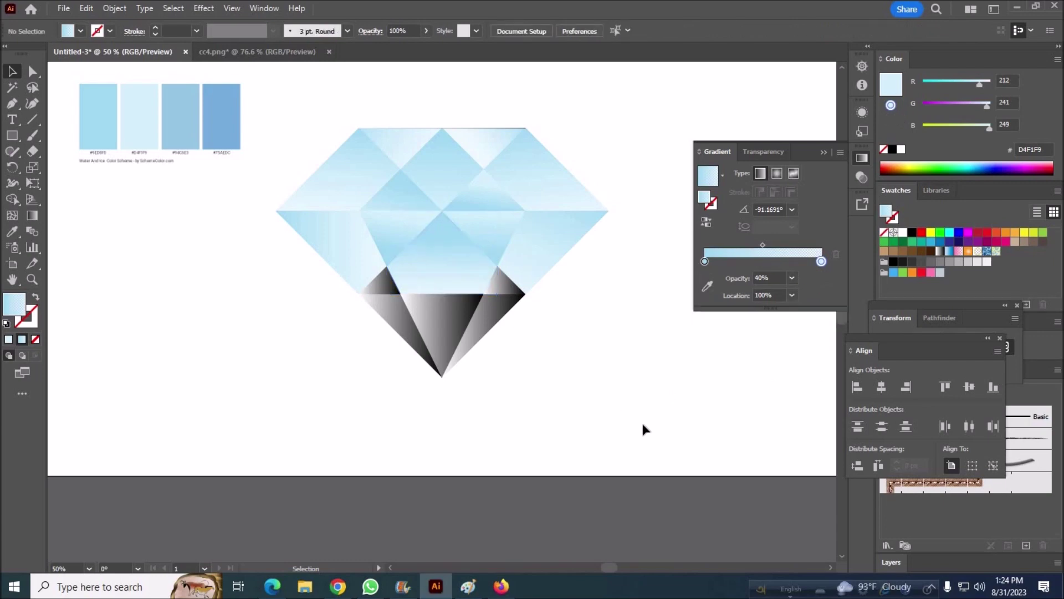
# Step: Gradient-fill the small left and right facets and rerun the central gradient bottom to top
pyautogui.click(397, 295)
pyautogui.click(90, 290)
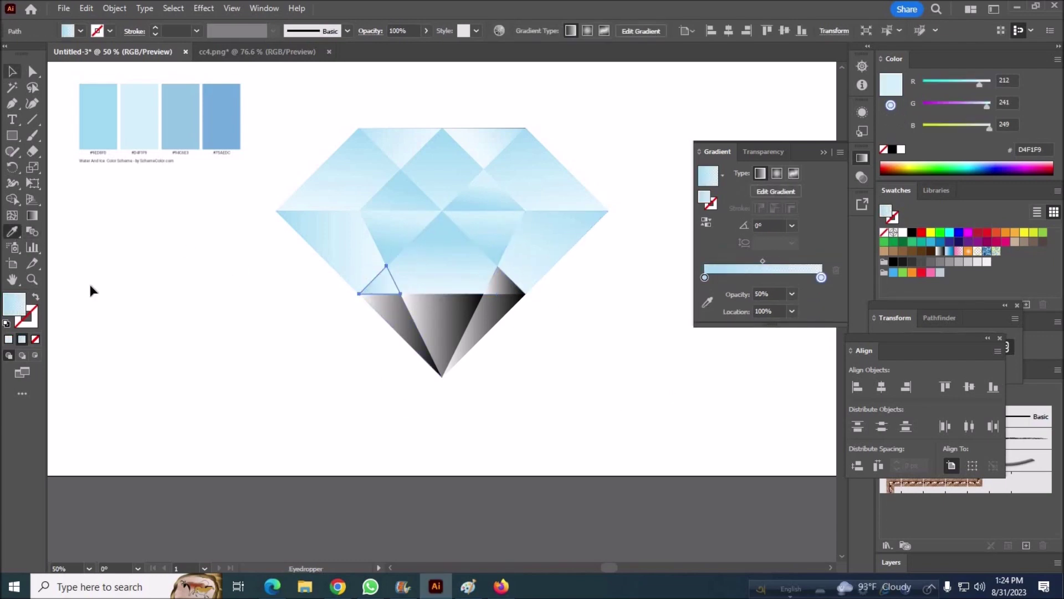
pyautogui.click(401, 282)
pyautogui.press('g')
pyautogui.moveTo(425, 292); pyautogui.dragTo(439, 214)
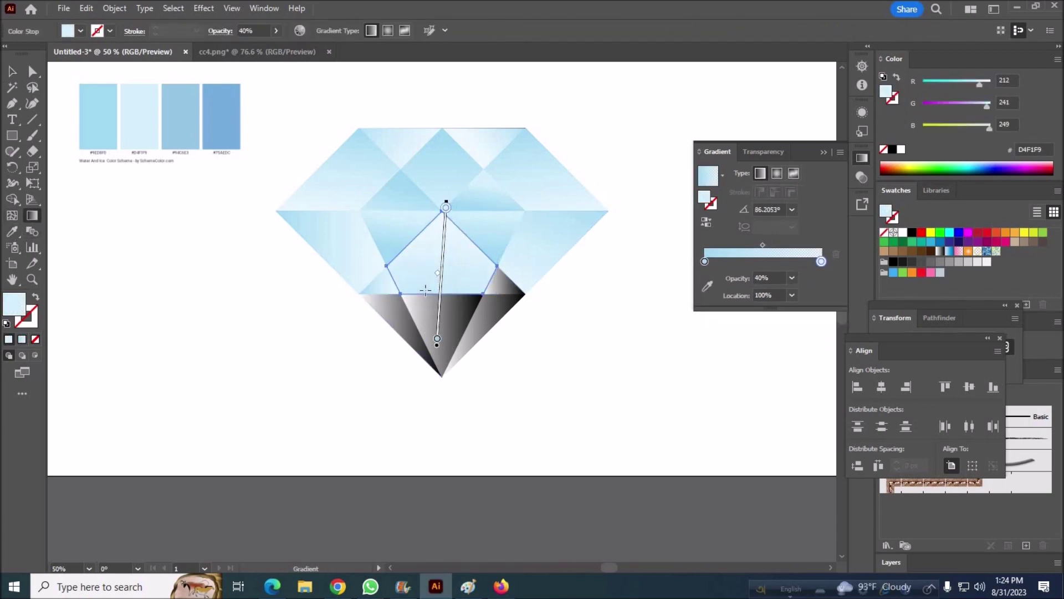
pyautogui.press('v')
pyautogui.click(515, 289)
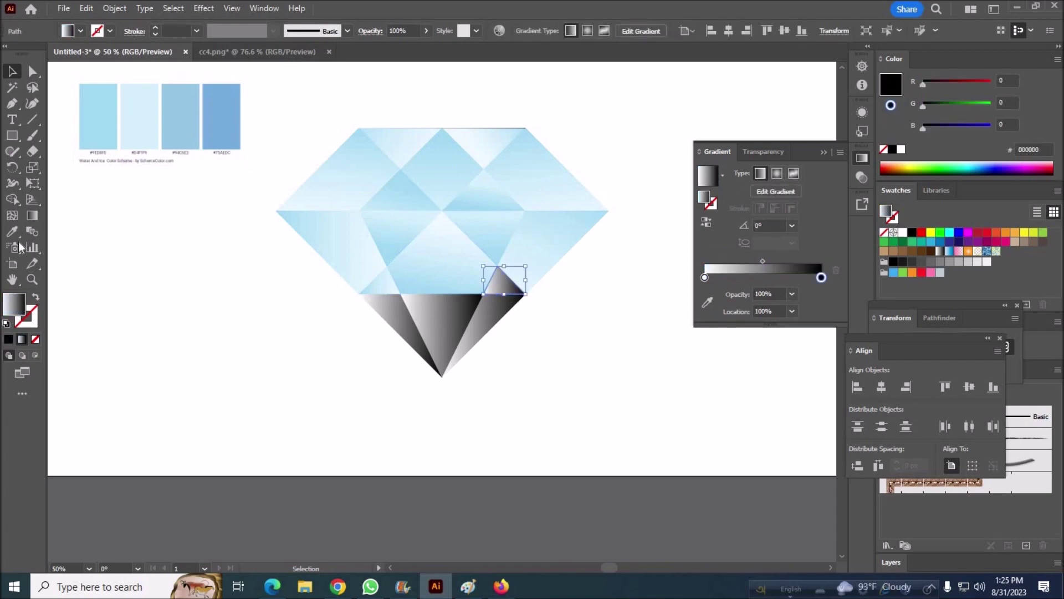
pyautogui.click(383, 279)
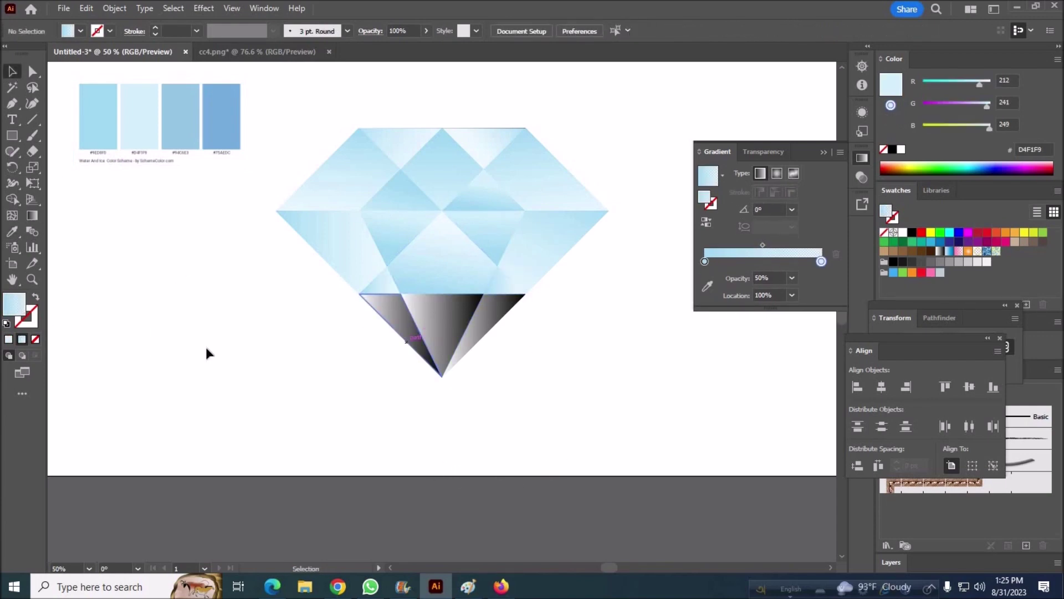
# Step: Give the lower-left and lower-right facets light-blue gradients running bottom to top
pyautogui.click(430, 354)
pyautogui.press('g')
pyautogui.click(383, 294)
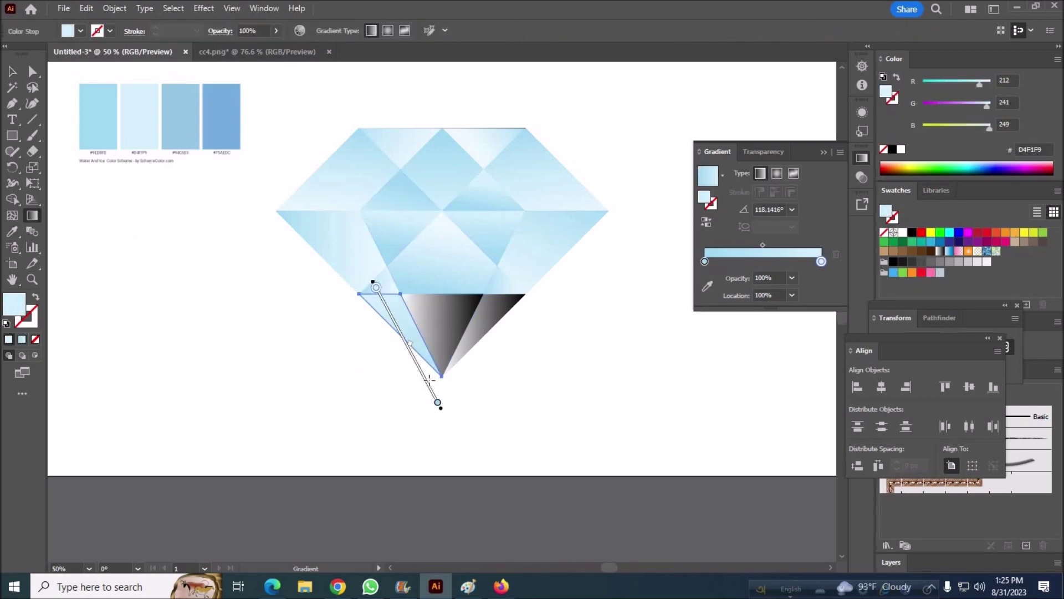
pyautogui.press('v')
pyautogui.click(499, 316)
pyautogui.press('i')
pyautogui.click(404, 311)
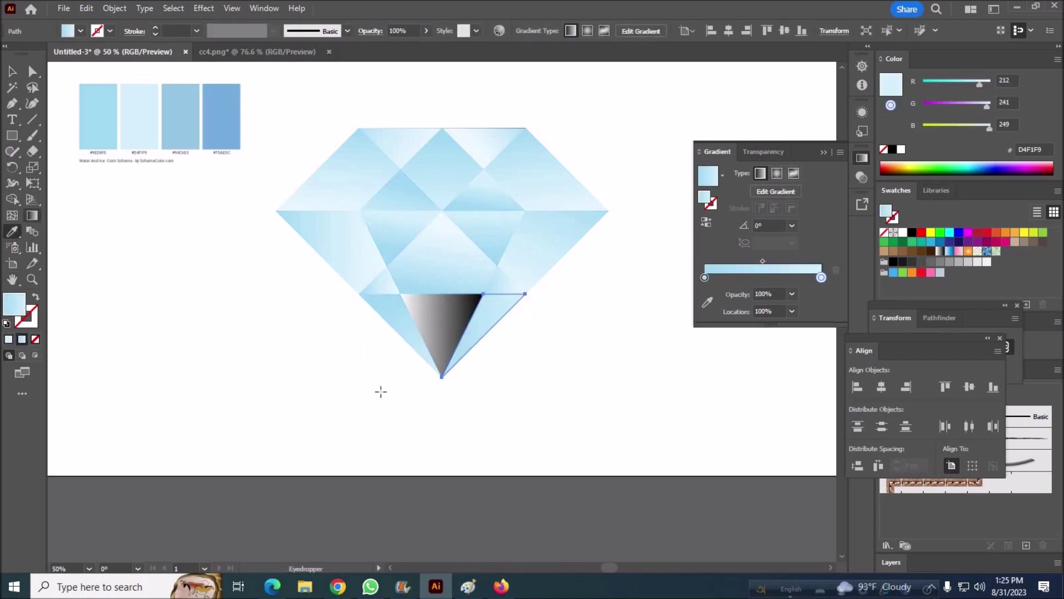
pyautogui.press('g')
pyautogui.moveTo(478, 383); pyautogui.dragTo(490, 280)
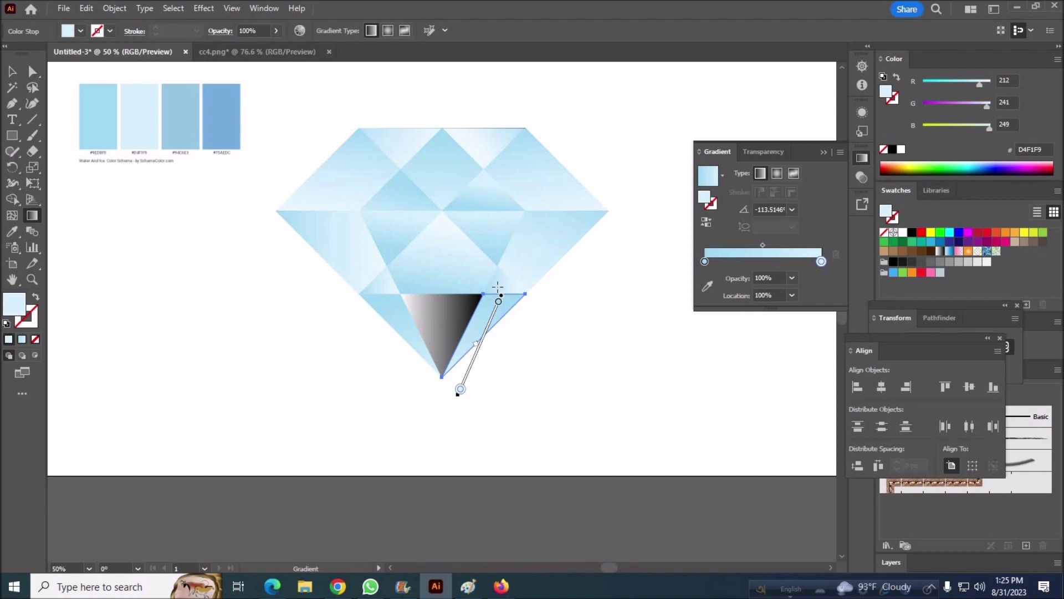
# Step: Give the dark bottom triangle a vertical light-blue gradient and cut the colour-scheme image
pyautogui.click(444, 319)
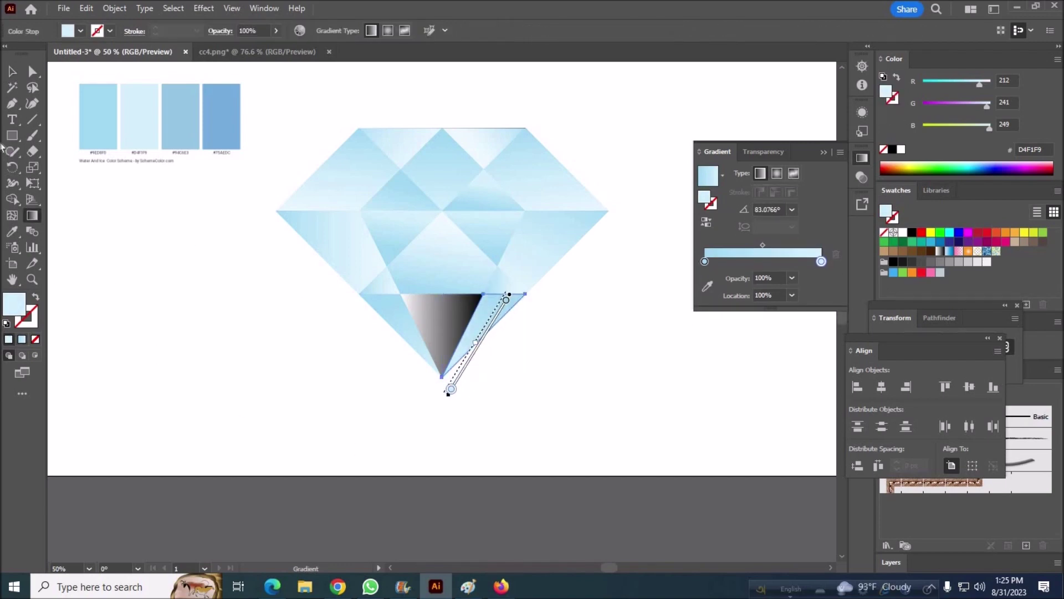
pyautogui.press('v')
pyautogui.press('i')
pyautogui.click(506, 244)
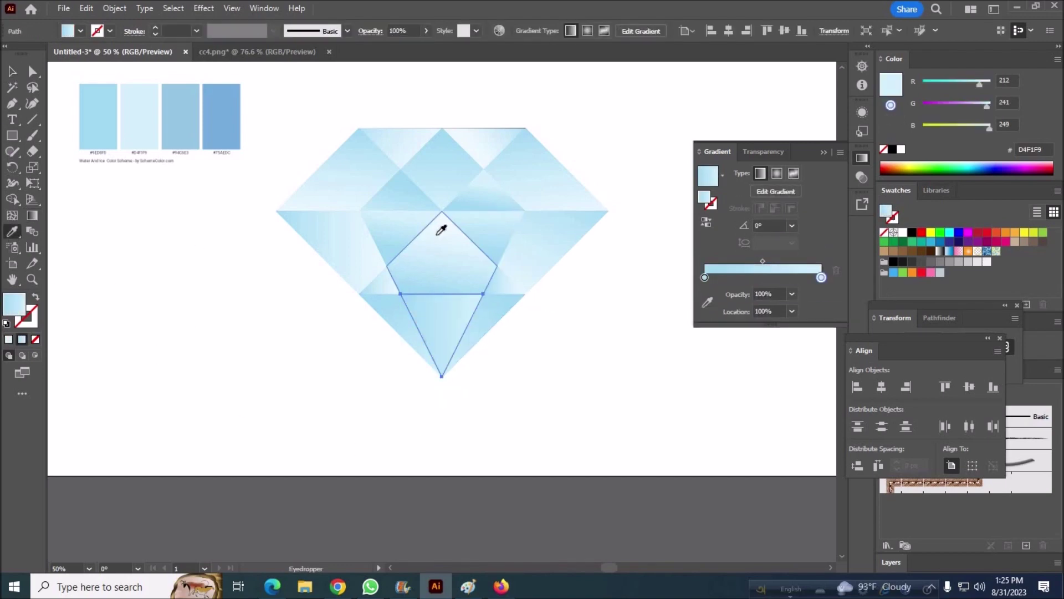
pyautogui.press('g')
pyautogui.moveTo(435, 392)
pyautogui.mouseDown()
pyautogui.moveTo(442, 297)
pyautogui.moveTo(431, 382)
pyautogui.mouseUp()
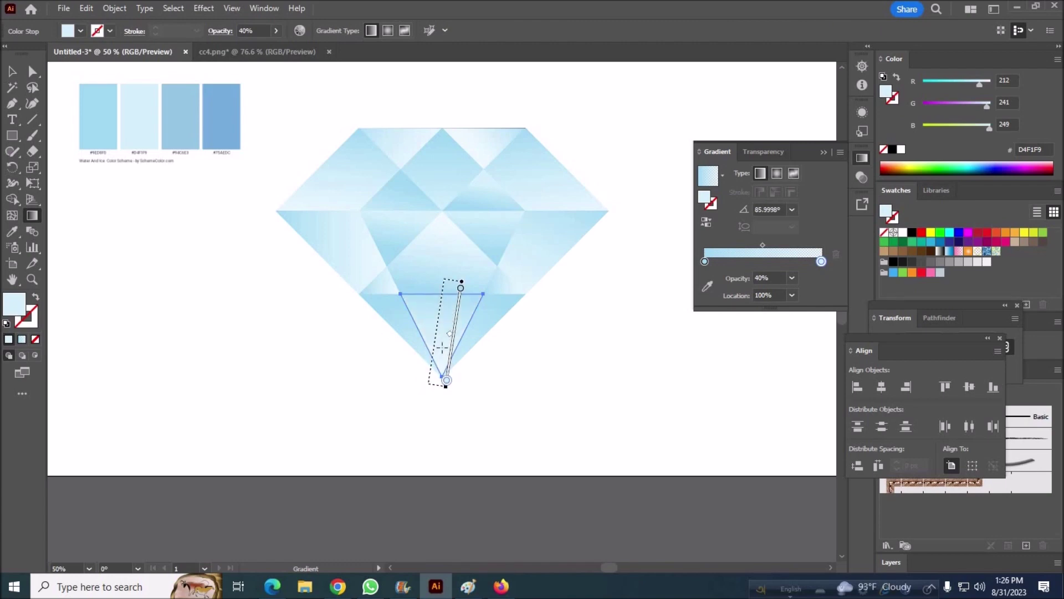
pyautogui.press('v')
pyautogui.click(216, 389)
pyautogui.rightClick(133, 143)
pyautogui.click(161, 145)
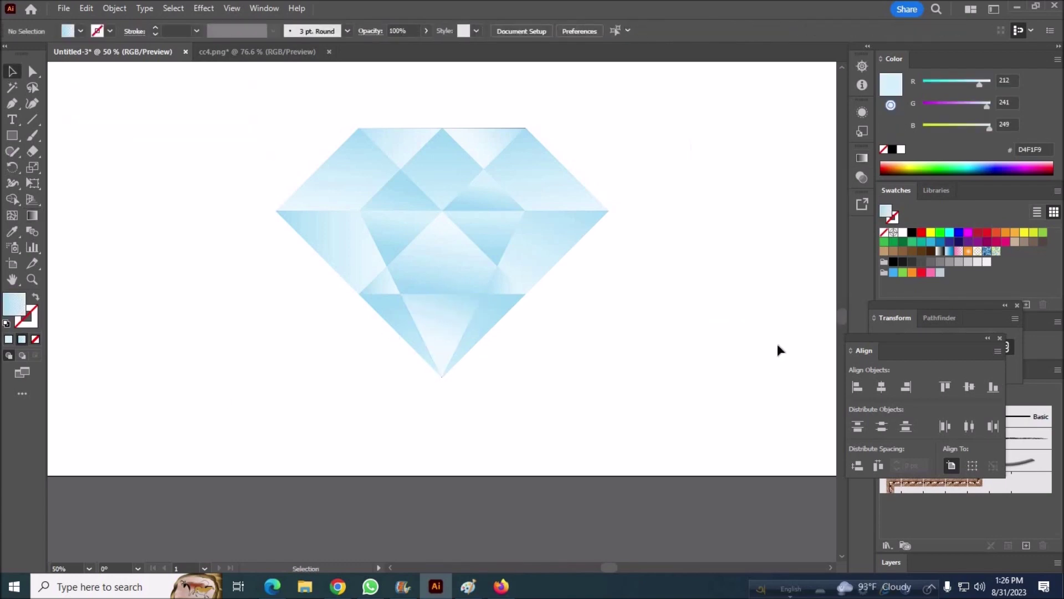
# Step: Select the whole diamond group and move it down and to the right
pyautogui.click(508, 129)
pyautogui.rightClick(681, 140)
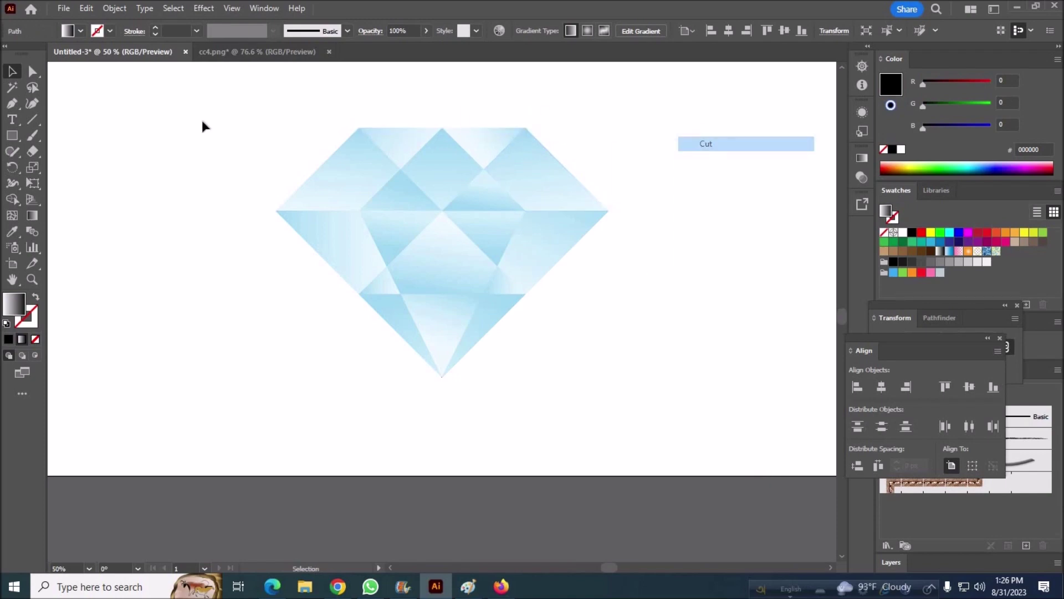
pyautogui.rightClick(448, 252)
pyautogui.press('Escape')
pyautogui.moveTo(436, 247); pyautogui.dragTo(480, 285)
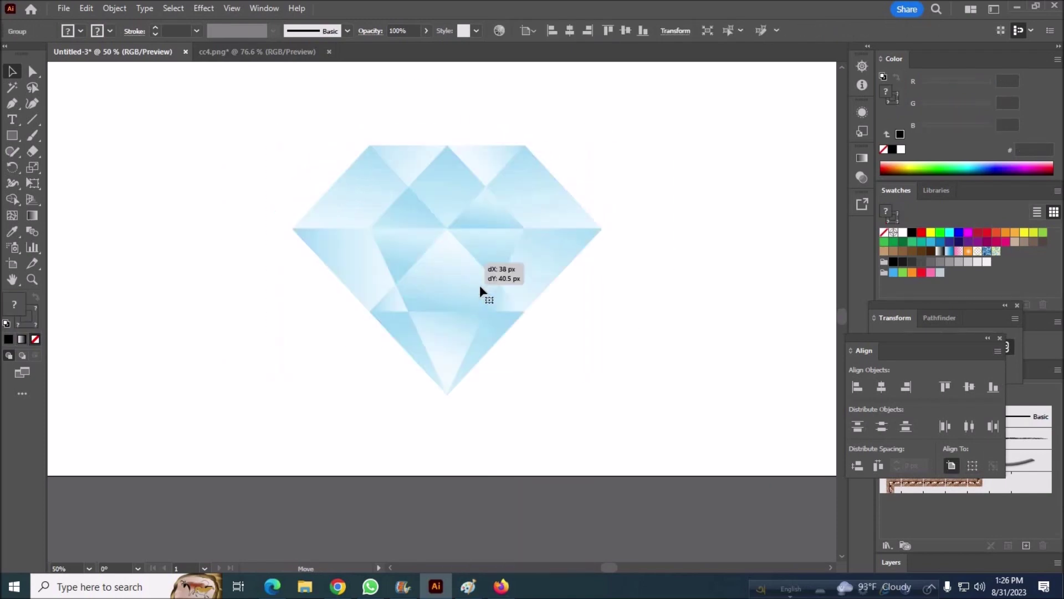
pyautogui.rightClick(480, 277)
pyautogui.click(60, 103)
# Step: Draw an artboard-sized black rectangle and send it behind the diamond
pyautogui.press('m')
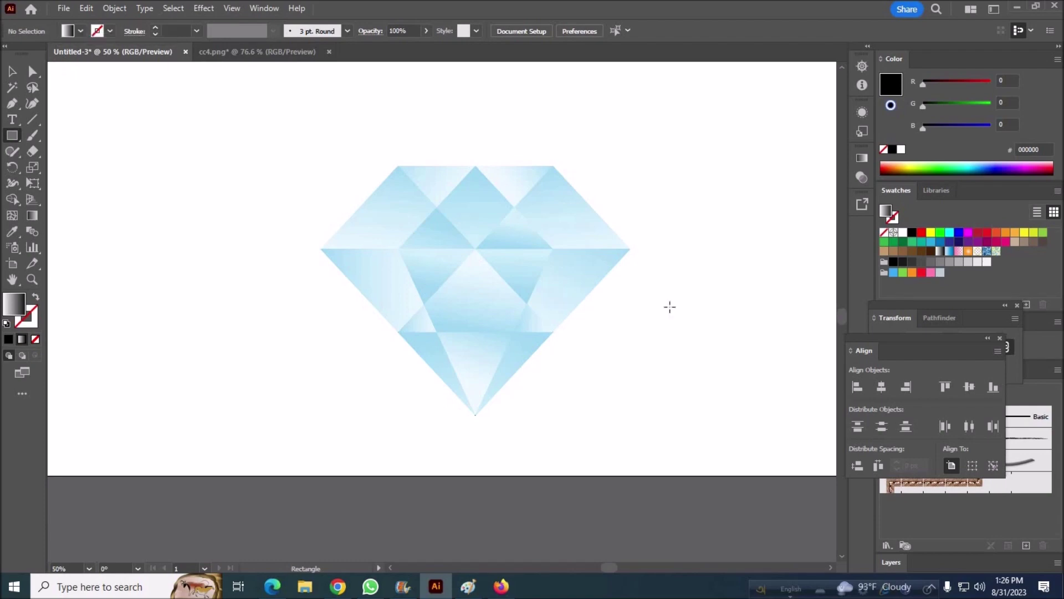
pyautogui.moveTo(48, 63); pyautogui.dragTo(623, 477)
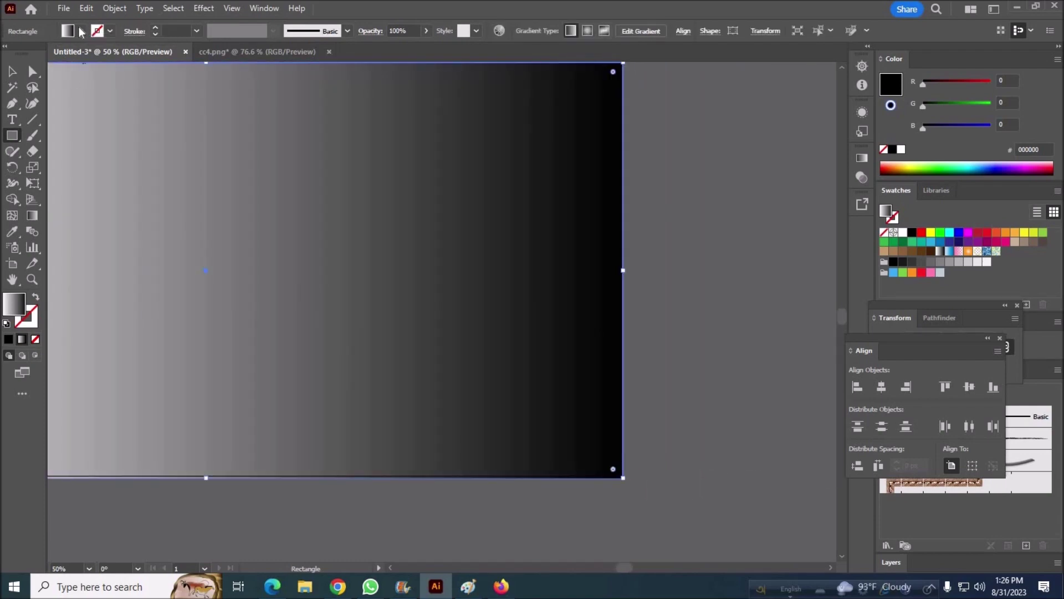
pyautogui.click(81, 32)
pyautogui.click(29, 65)
pyautogui.rightClick(286, 509)
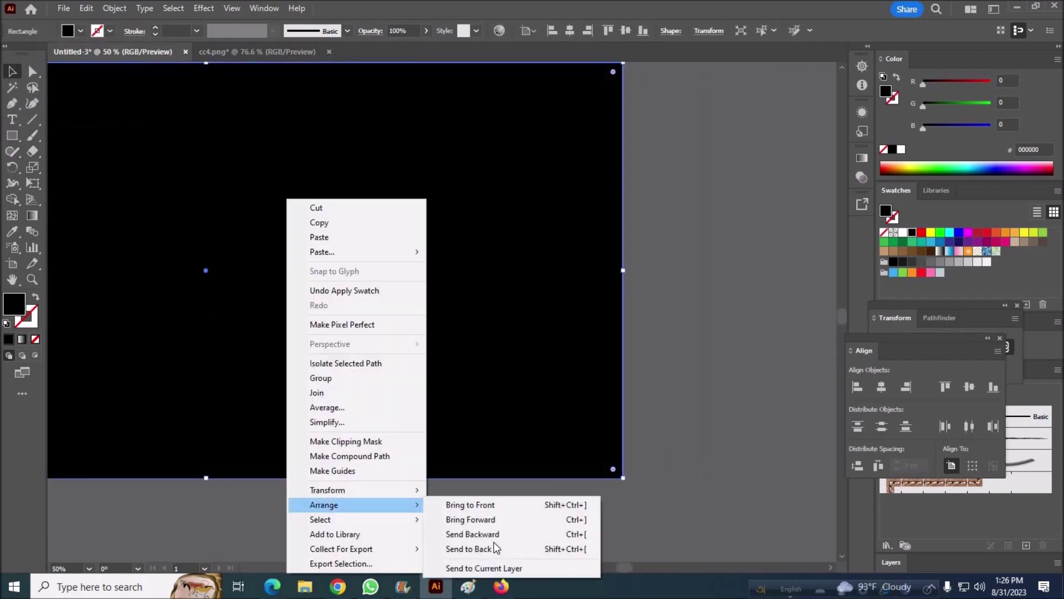
pyautogui.click(460, 547)
pyautogui.click(559, 396)
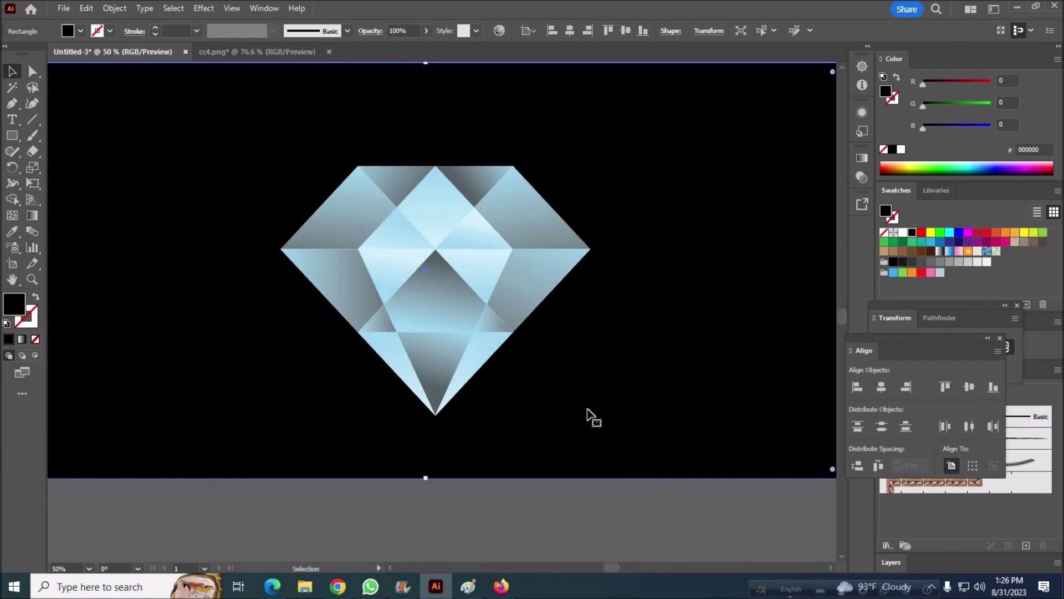
pyautogui.rightClick(587, 404)
pyautogui.click(80, 32)
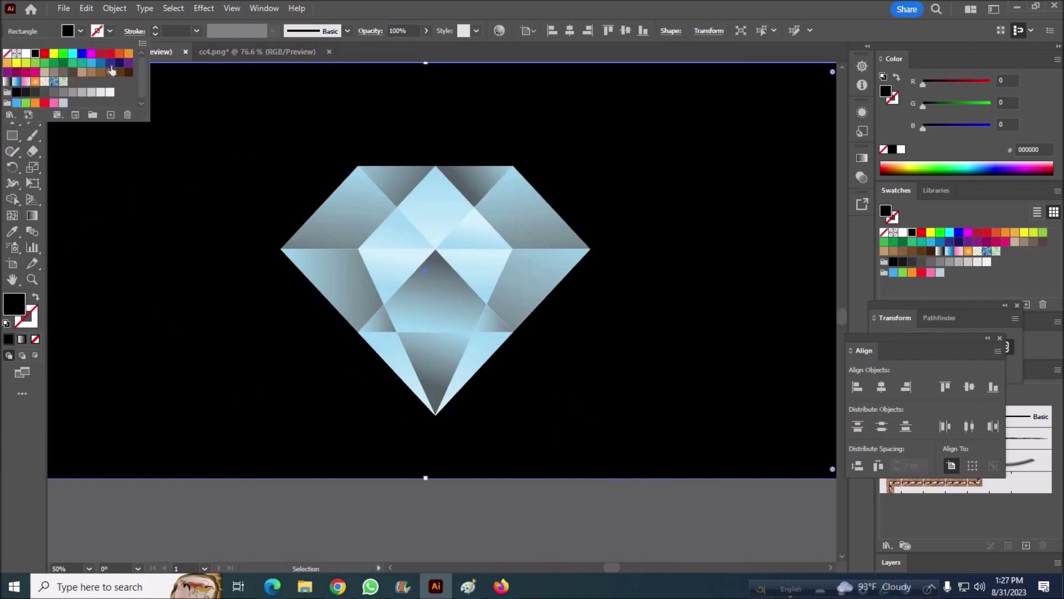
# Step: Try dark blue, red, orange, crimson, grey and green background fills, nudging the rectangle right
pyautogui.click(112, 70)
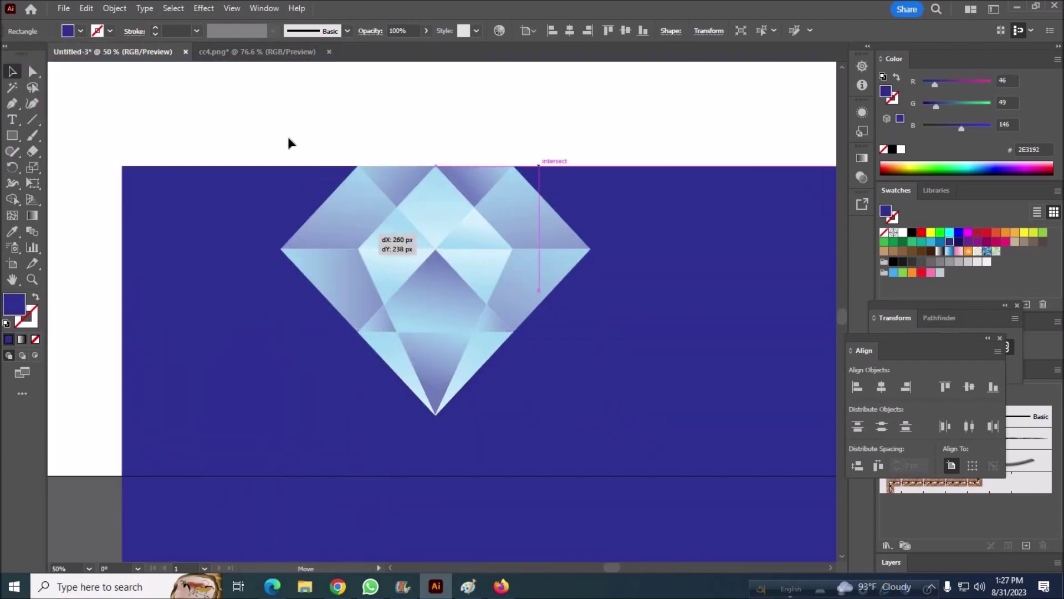
pyautogui.moveTo(617, 442); pyautogui.dragTo(655, 442)
pyautogui.click(81, 32)
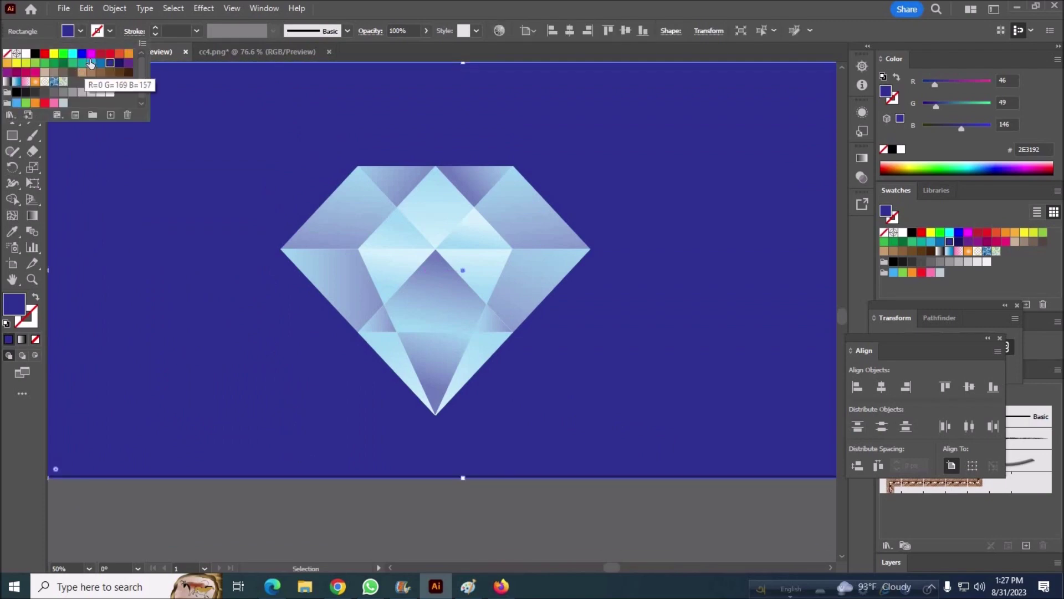
pyautogui.click(45, 55)
pyautogui.click(9, 63)
pyautogui.click(72, 54)
pyautogui.click(129, 54)
pyautogui.click(72, 92)
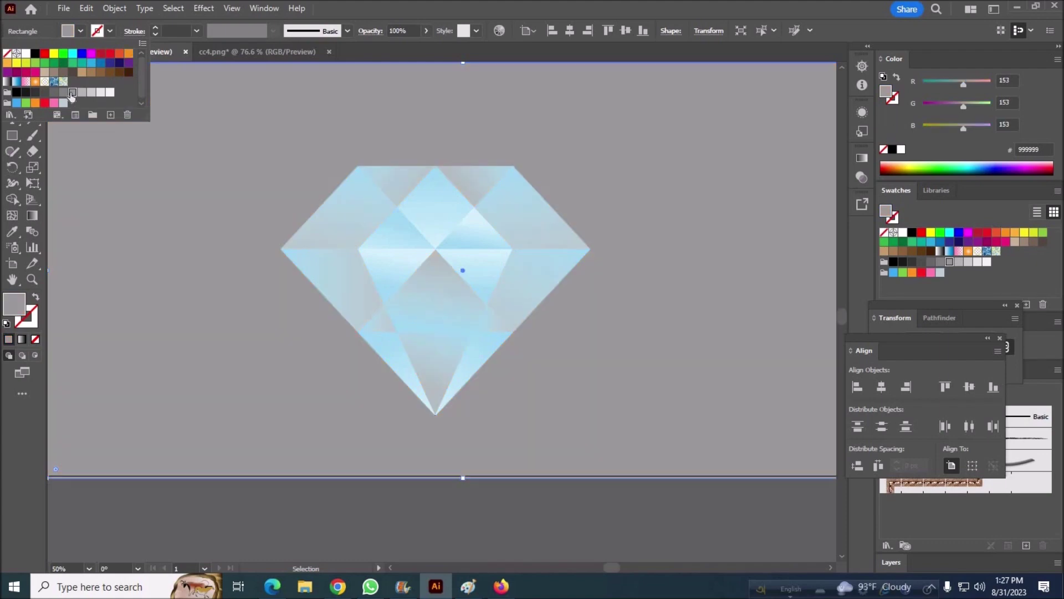
pyautogui.click(62, 64)
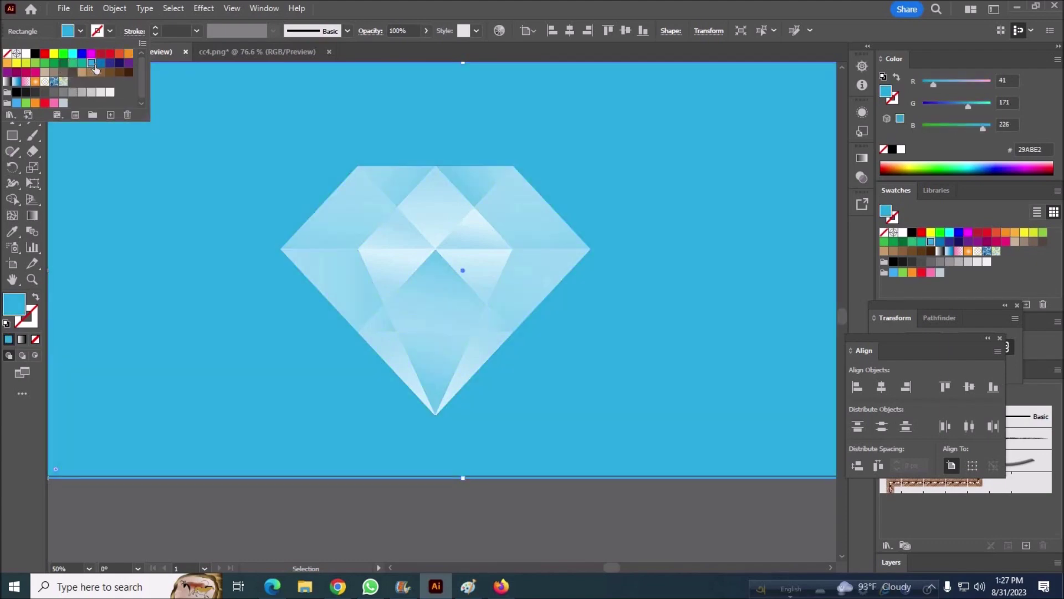
# Step: Try bright blue, black, pink, blue gradient and dark green, then settle on magenta 9E005D
pyautogui.click(82, 53)
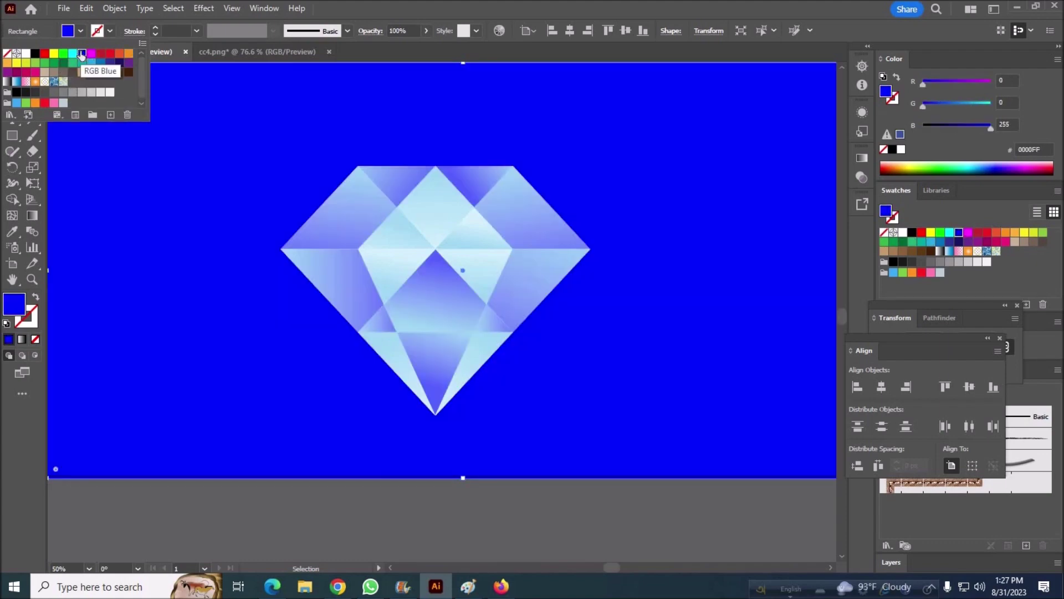
pyautogui.click(35, 54)
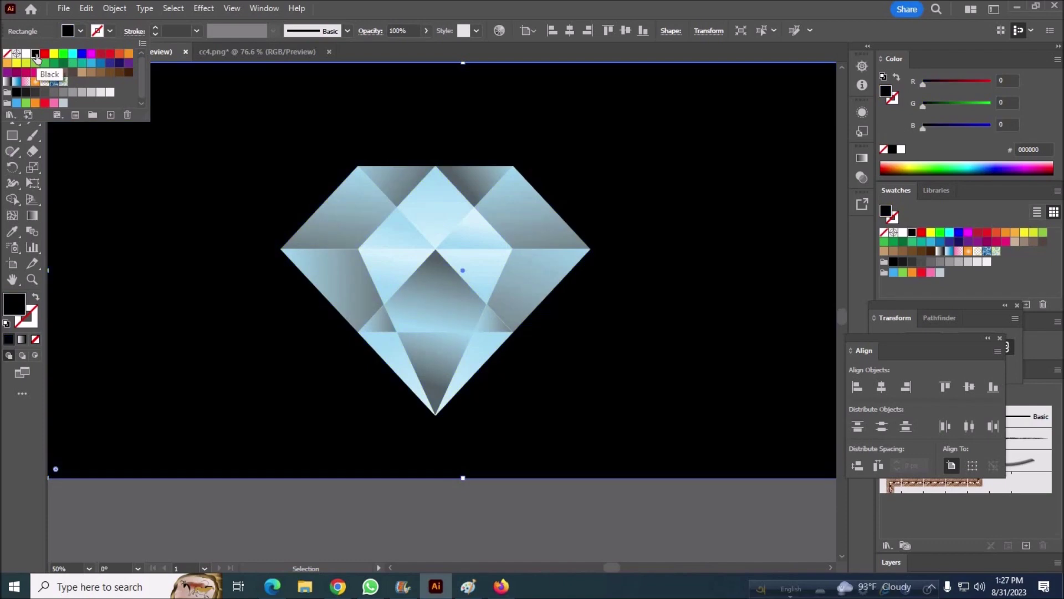
pyautogui.click(47, 104)
pyautogui.click(17, 81)
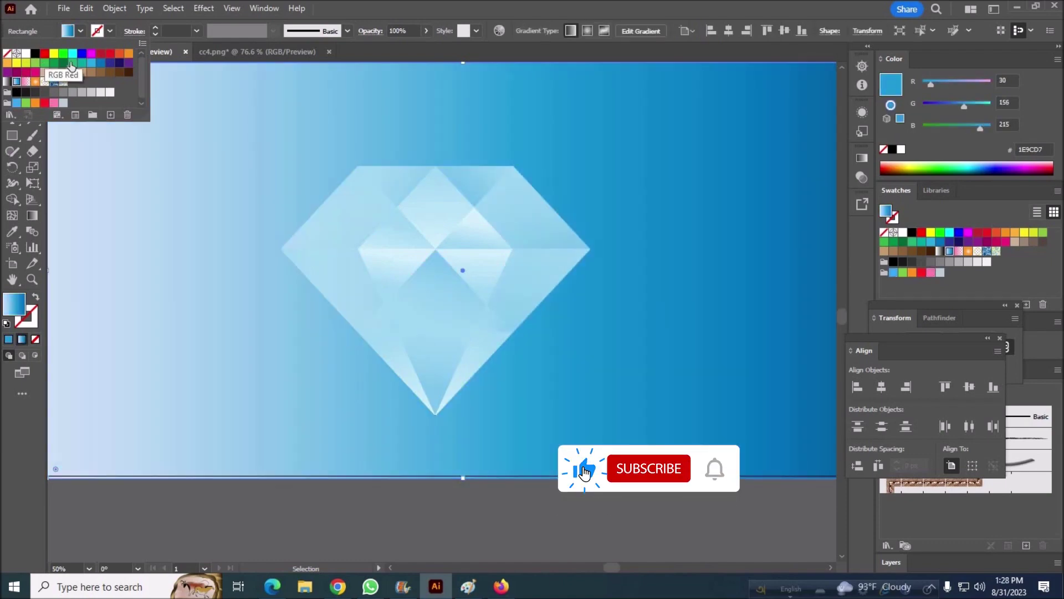
pyautogui.click(63, 63)
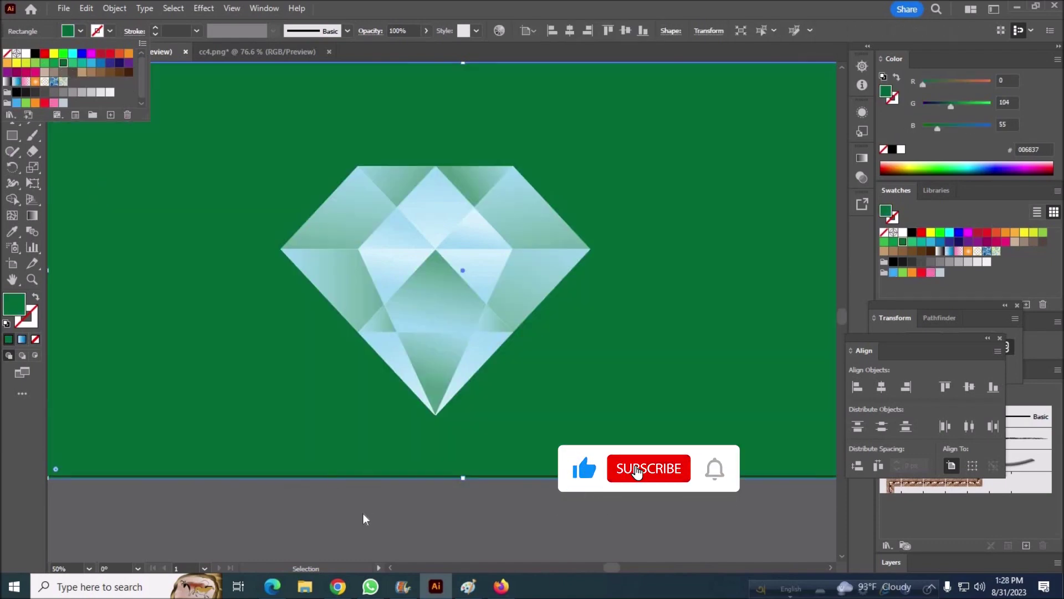
pyautogui.click(17, 72)
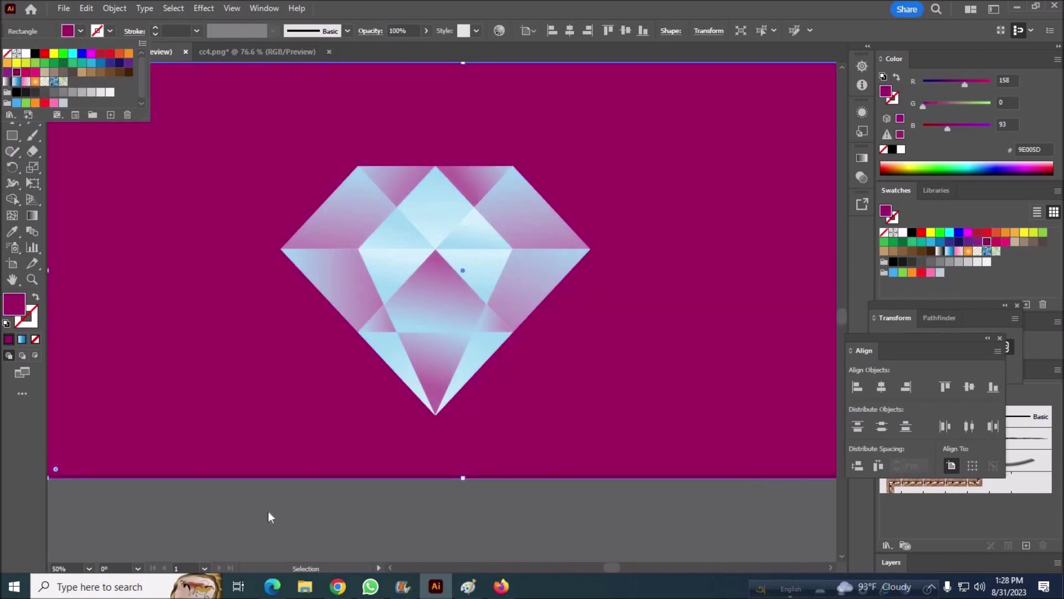
pyautogui.click(114, 8)
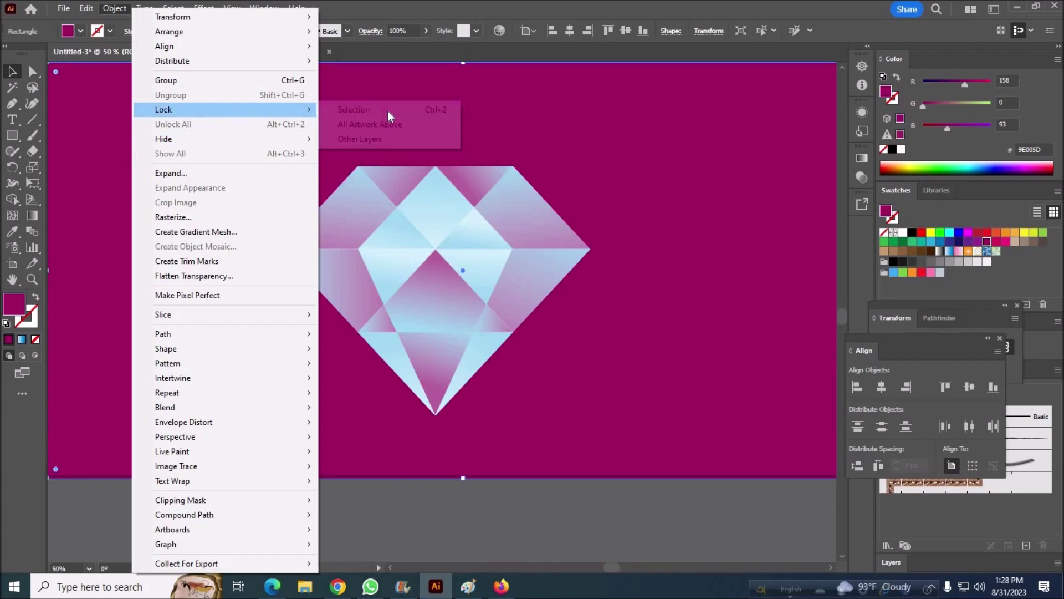
# Step: Lock the magenta background and move the diamond up and to the right
pyautogui.click(368, 107)
pyautogui.scroll(3, 537, 450)
pyautogui.rightClick(452, 396)
pyautogui.moveTo(460, 388); pyautogui.dragTo(526, 286)
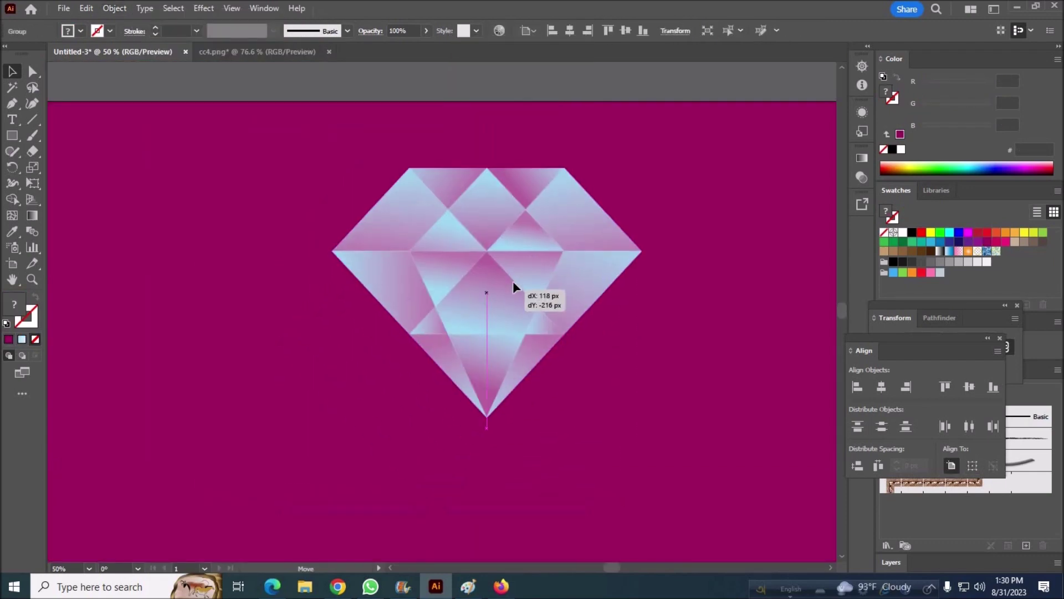
pyautogui.click(631, 473)
pyautogui.scroll(-2, 634, 468)
pyautogui.scroll(1, 633, 468)
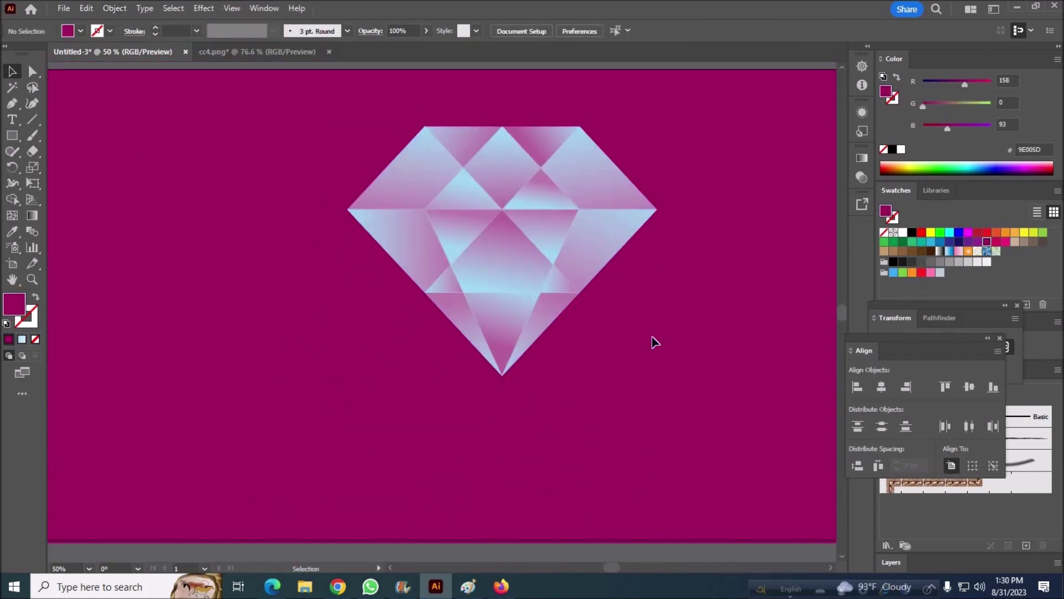
# Step: Make a vertically reflected copy of the diamond and drag it below the original
pyautogui.click(487, 173)
pyautogui.rightClick(487, 173)
pyautogui.click(675, 450)
pyautogui.click(563, 495)
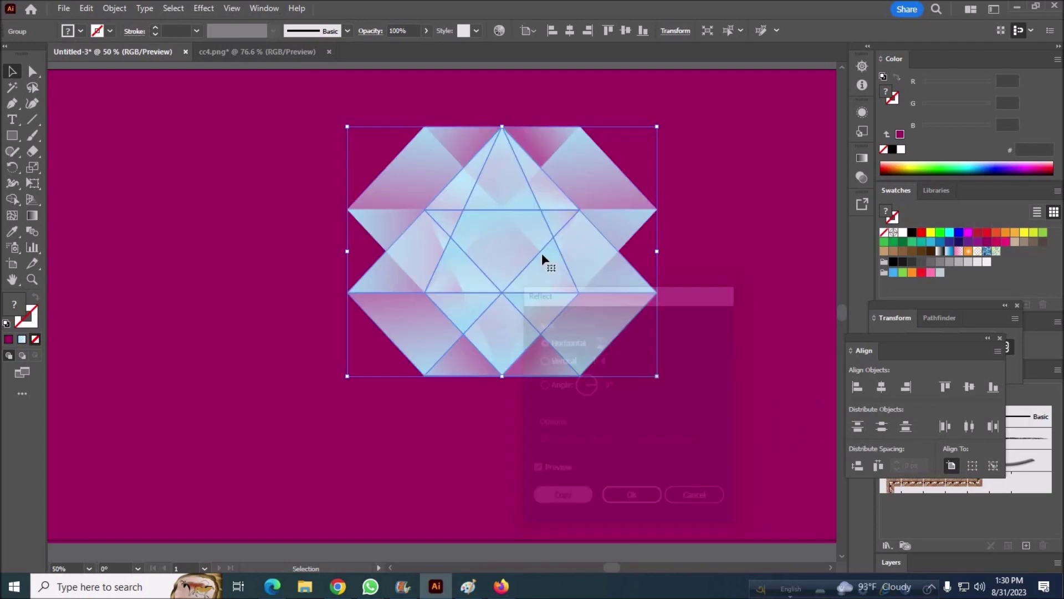
pyautogui.moveTo(541, 258); pyautogui.dragTo(501, 443)
# Step: Nudge the mirrored copy so the two diamonds meet tip to tip, then cover it with a rectangle
pyautogui.click(744, 410)
pyautogui.moveTo(517, 404); pyautogui.dragTo(518, 384)
pyautogui.click(725, 345)
pyautogui.scroll(3, 510, 425)
pyautogui.click(737, 380)
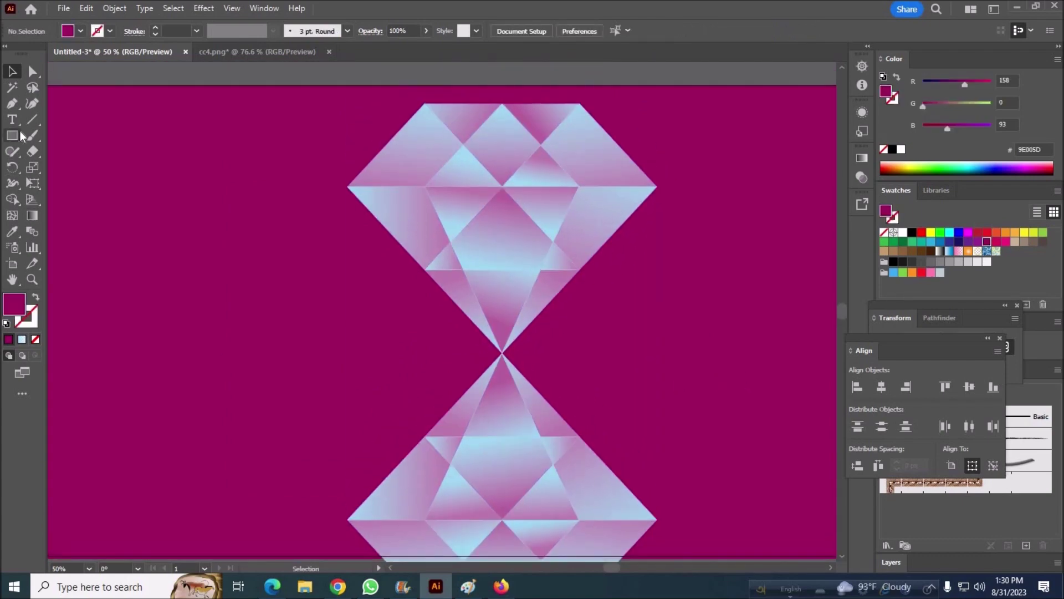
pyautogui.scroll(-5, 732, 505)
pyautogui.moveTo(732, 505); pyautogui.dragTo(745, 418)
# Step: Apply the White, Black preset gradient to the covering rectangle
pyautogui.scroll(7, 720, 360)
pyautogui.click(862, 159)
pyautogui.click(722, 175)
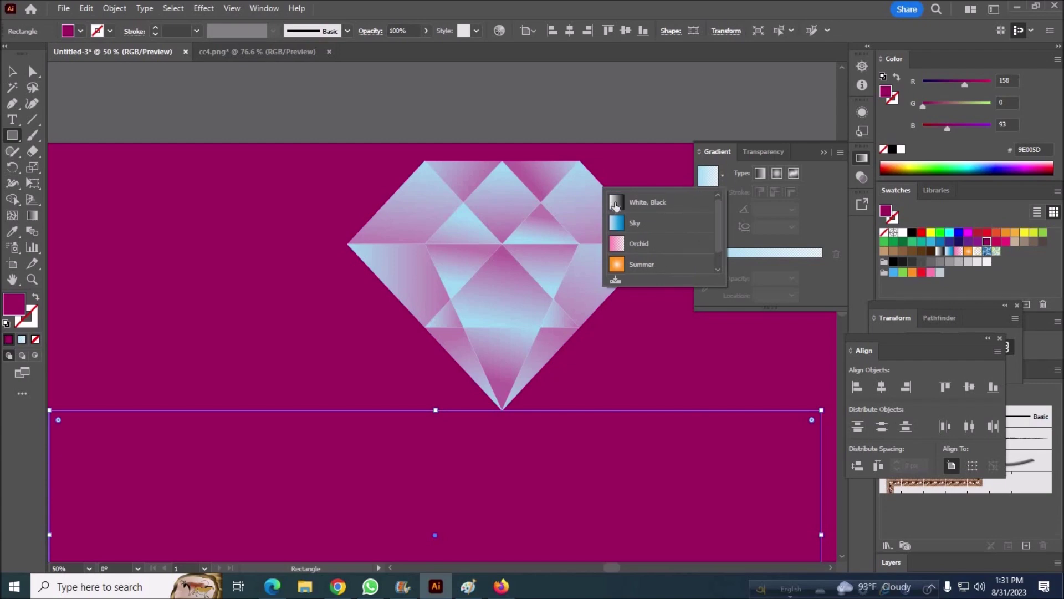
pyautogui.click(632, 203)
# Step: Make both gradient stops magenta, with one stop at 50% opacity
pyautogui.doubleClick(704, 276)
pyautogui.click(334, 320)
pyautogui.doubleClick(821, 261)
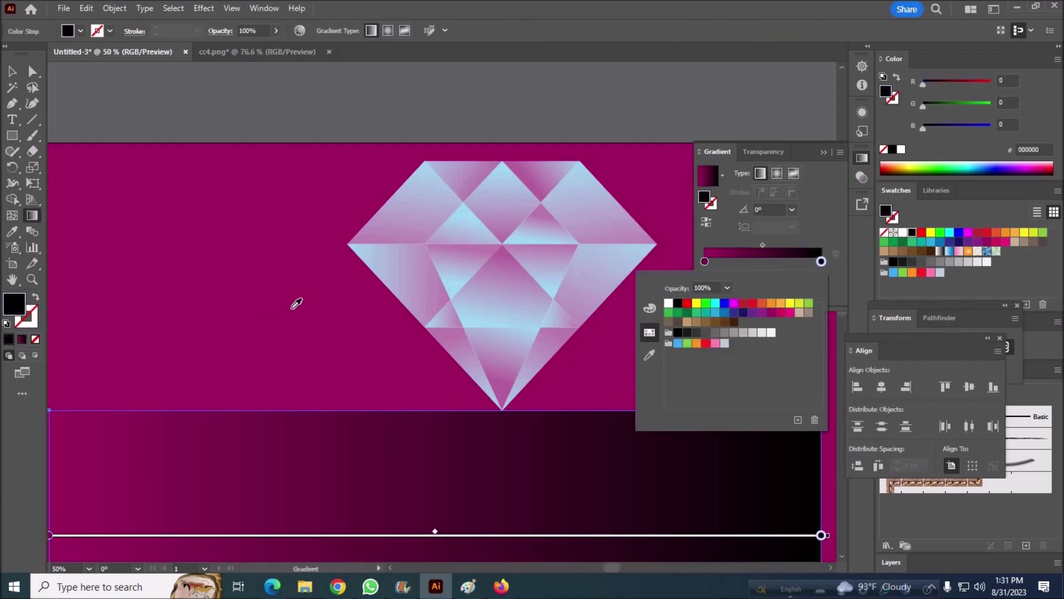
pyautogui.click(580, 345)
pyautogui.click(792, 277)
pyautogui.click(809, 364)
# Step: Drag the gradient vertically so the reflection fades from top to bottom
pyautogui.scroll(-2, 705, 415)
pyautogui.scroll(-2, 590, 298)
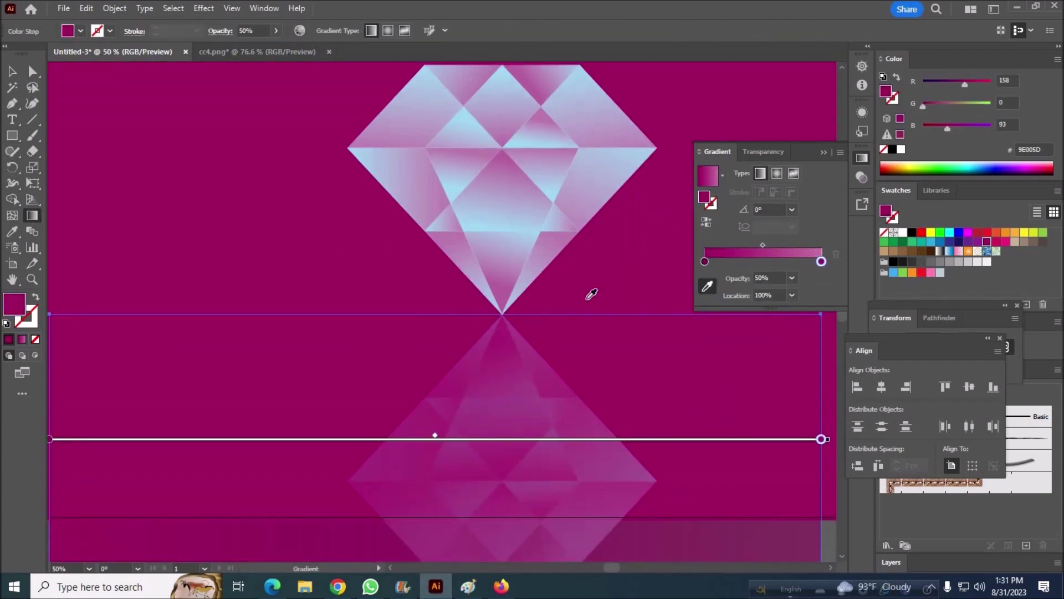
pyautogui.moveTo(432, 297); pyautogui.dragTo(435, 484)
pyautogui.moveTo(530, 358); pyautogui.dragTo(517, 511)
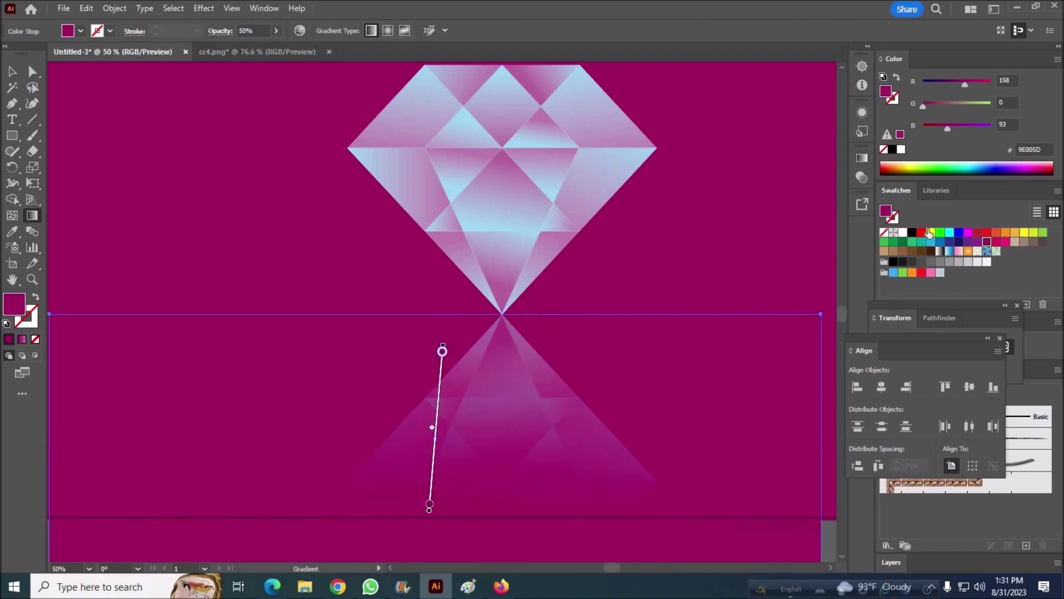